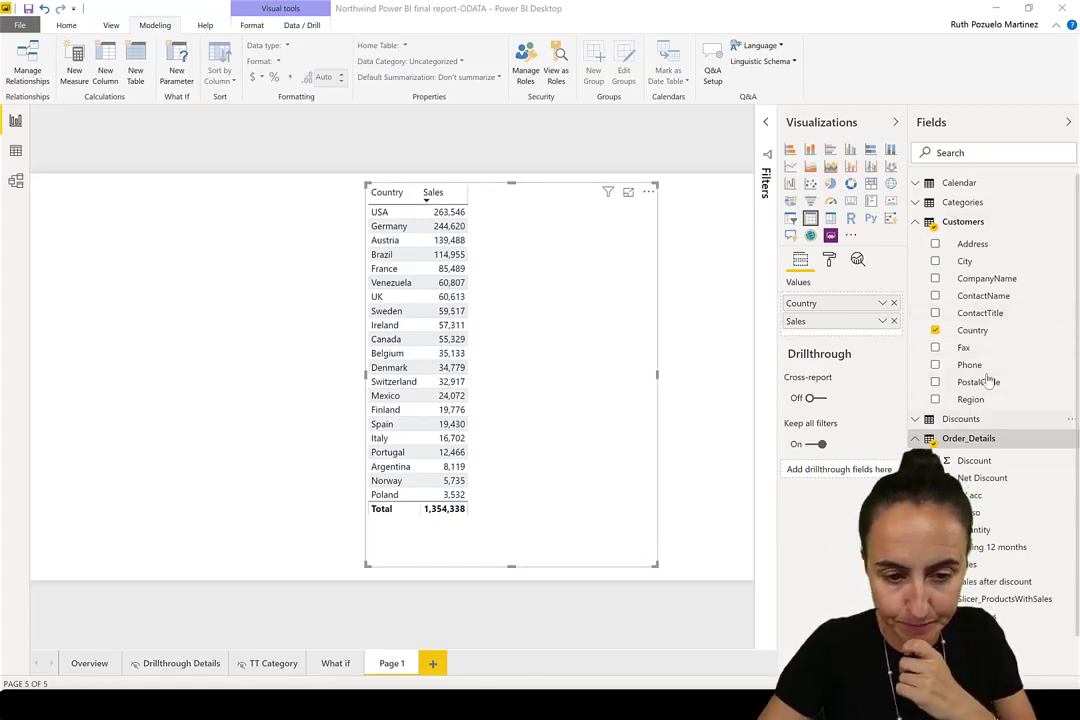
# Add City to the table between Country and Sales, then collapse the Order_Details field list
pyautogui.moveTo(966, 261); pyautogui.dragTo(841, 318)
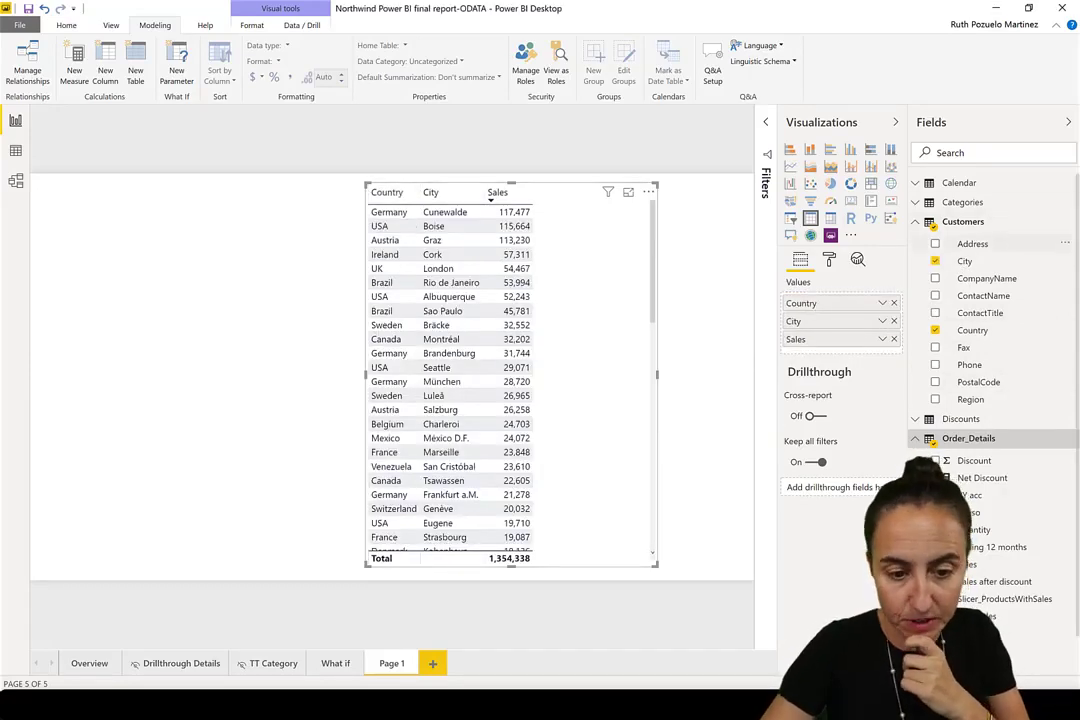
pyautogui.click(916, 439)
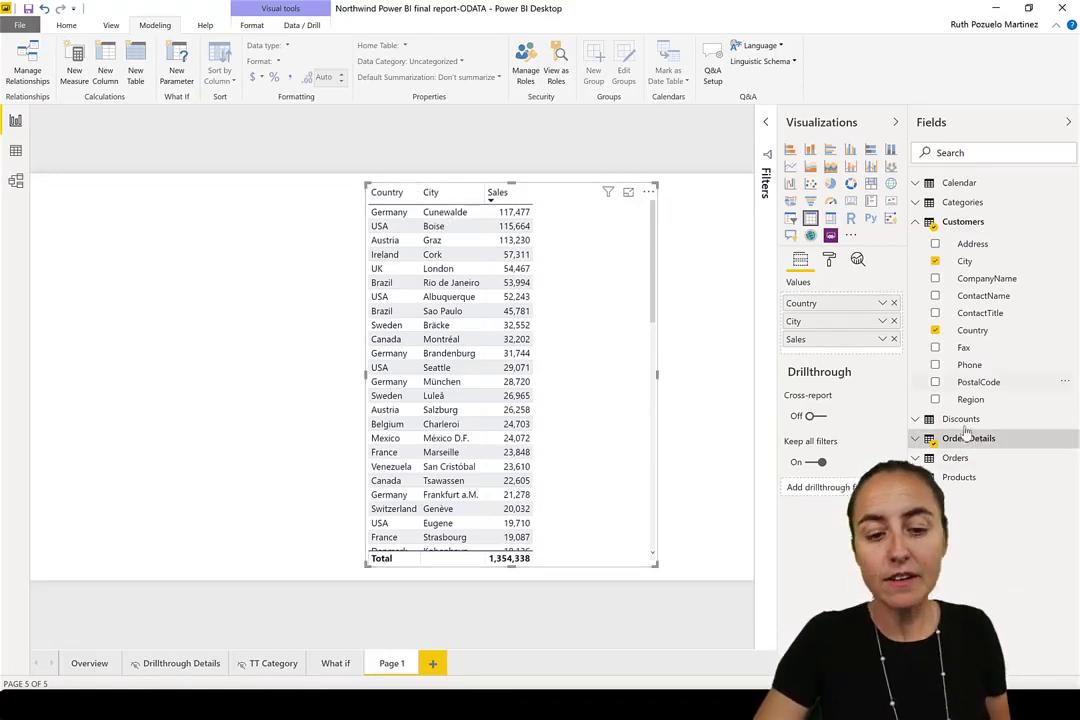
# Start a new measure named 'sales all locations'
pyautogui.rightClick(930, 439)
pyautogui.press('Escape')
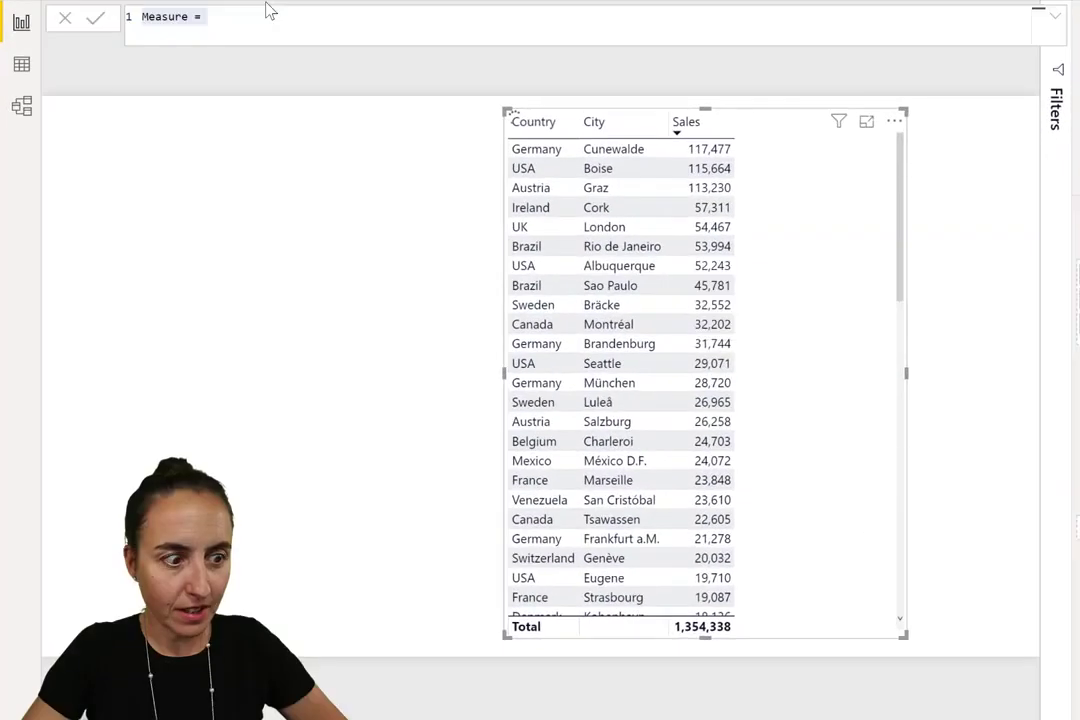
pyautogui.write('s')
pyautogui.press('BackSpace')
pyautogui.write('sal')
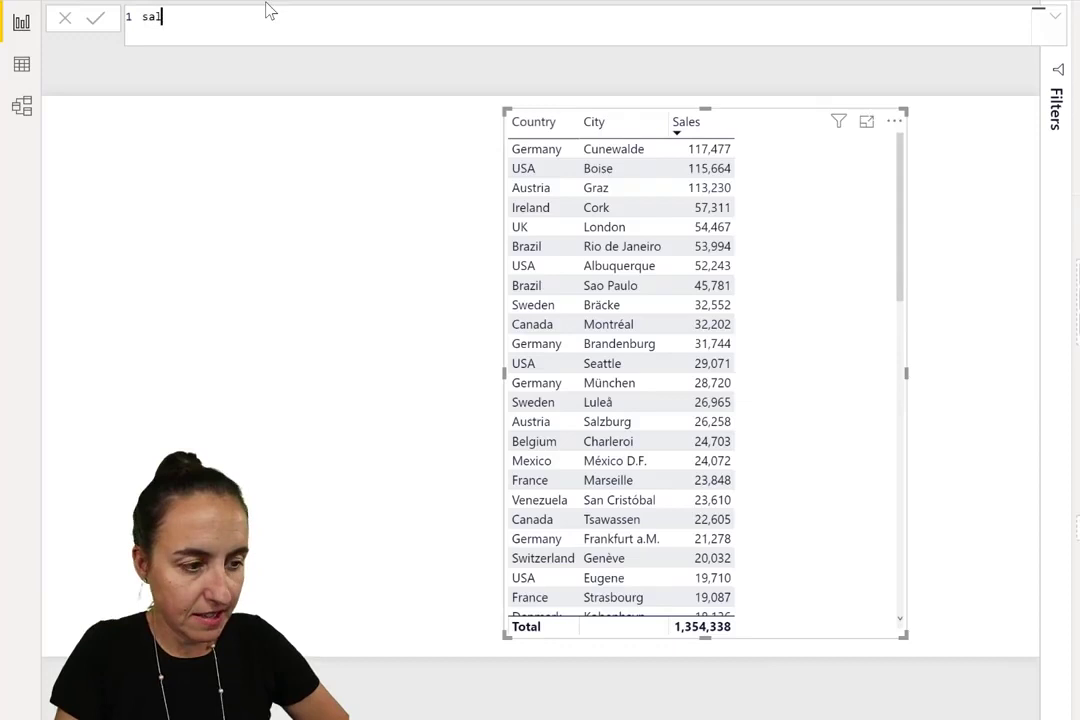
pyautogui.write('es all location')
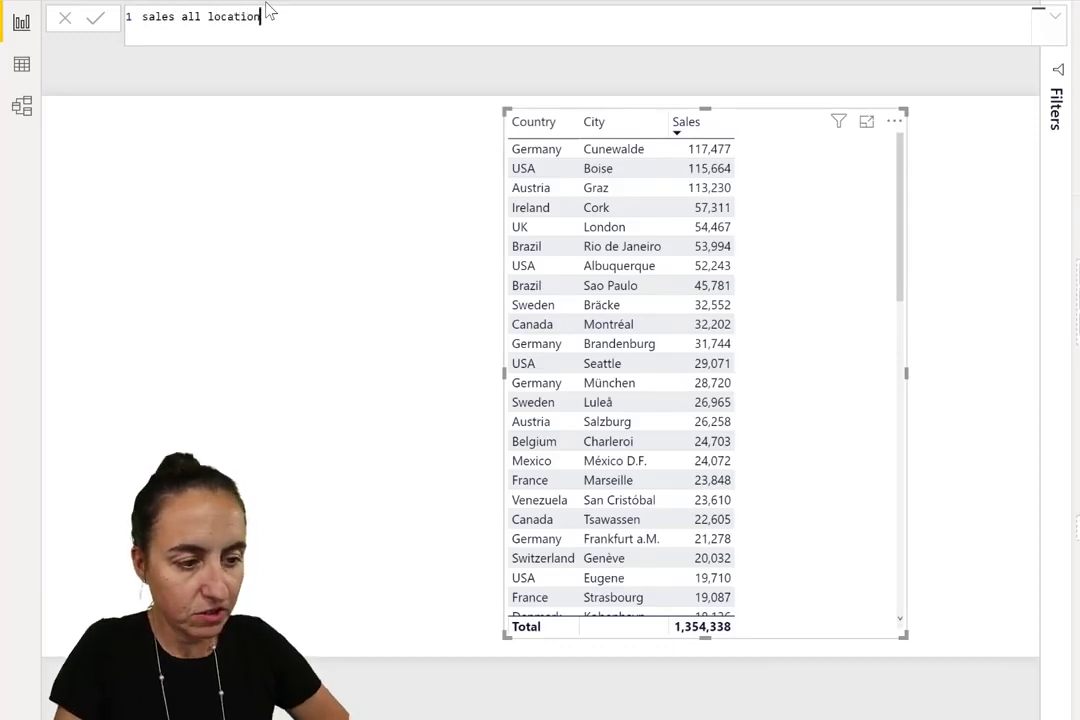
pyautogui.write('s =')
pyautogui.press('Return')
# Enter the formula CALCULATE([Sales], ALL(Customers)) and commit the measure
pyautogui.write('cal')
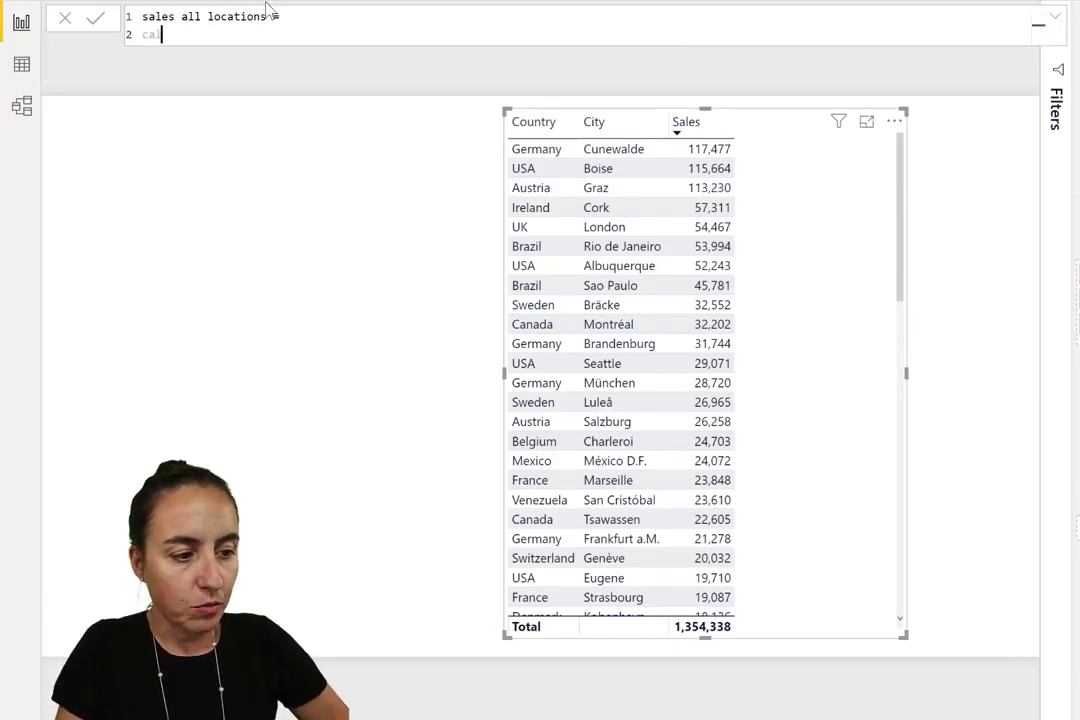
pyautogui.press('Tab')
pyautogui.write('[s')
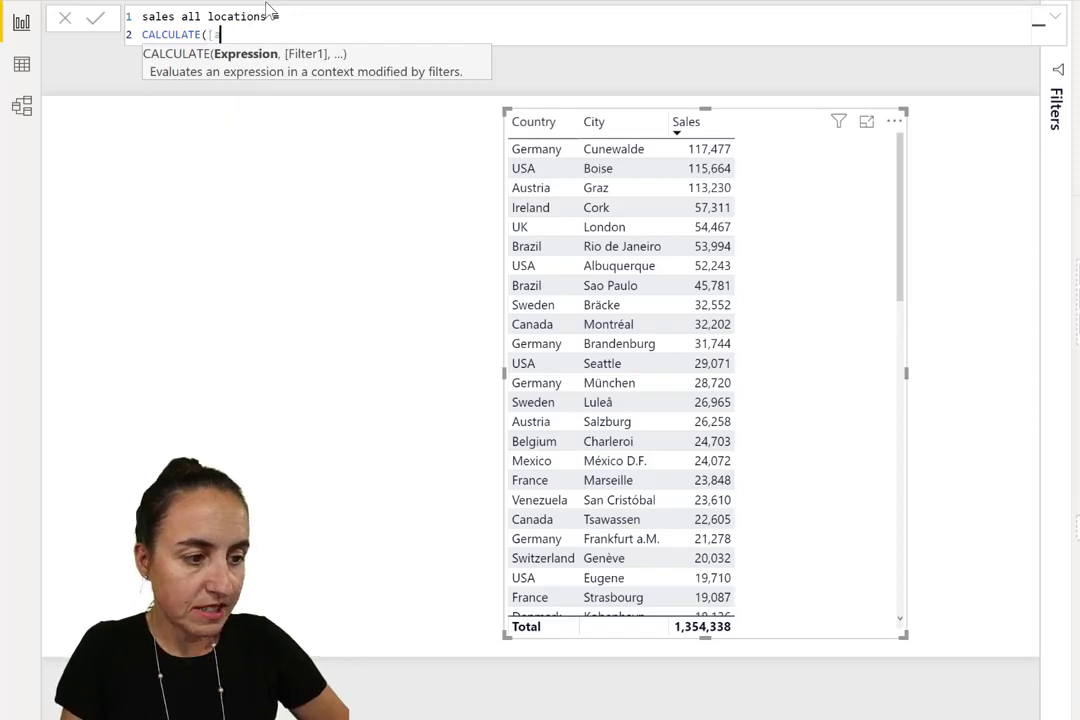
pyautogui.press('Tab')
pyautogui.write(',')
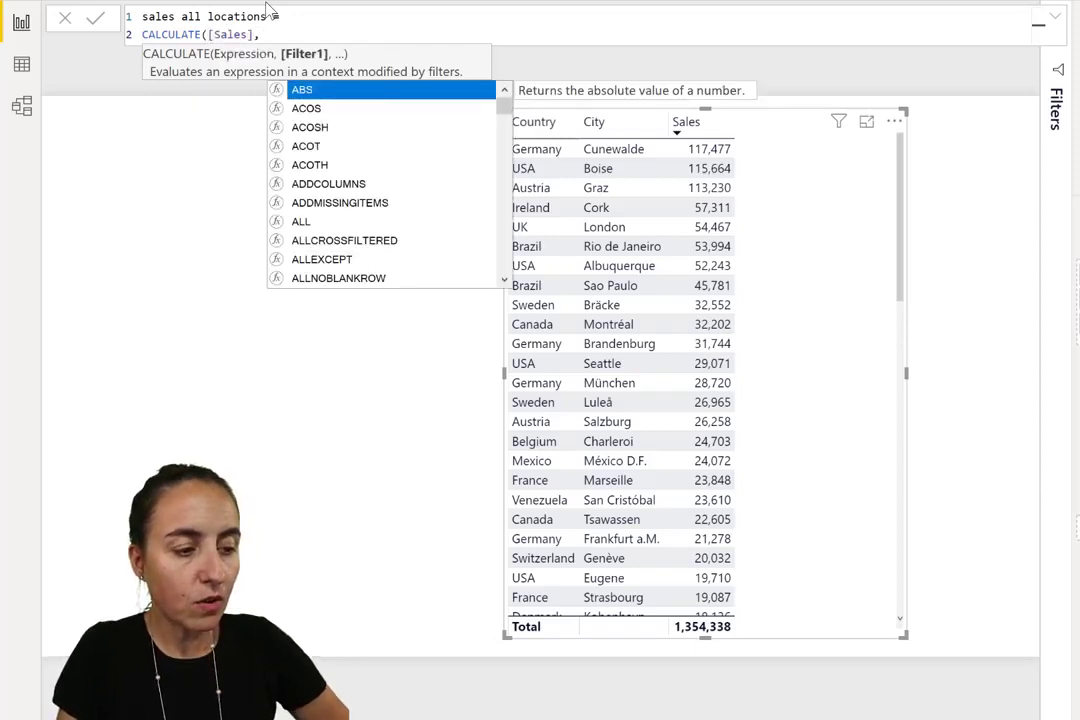
pyautogui.hotkey('shift', 'Return')
pyautogui.press('BackSpace')
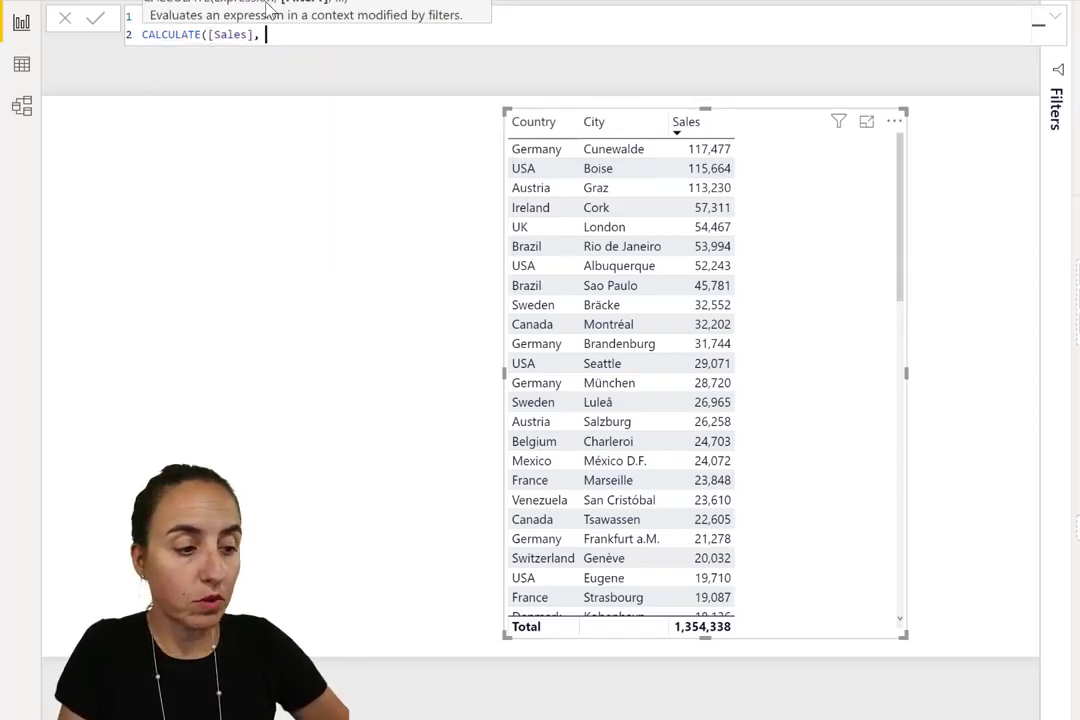
pyautogui.write('all(')
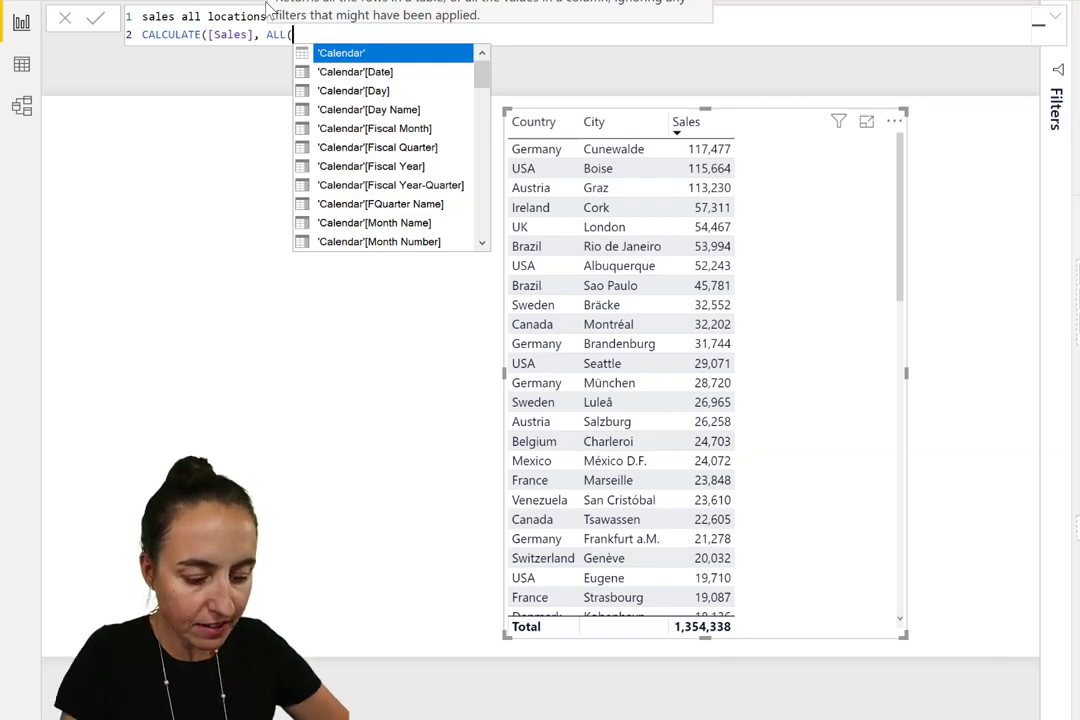
pyautogui.write('Cu')
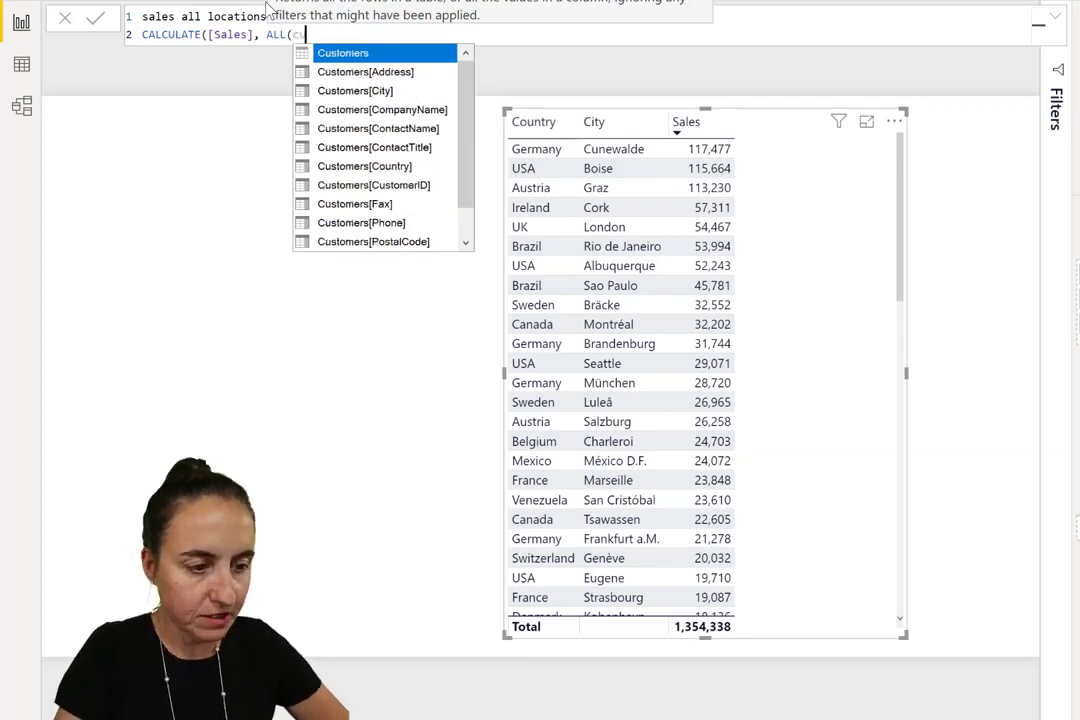
pyautogui.press('Tab')
pyautogui.write(')')
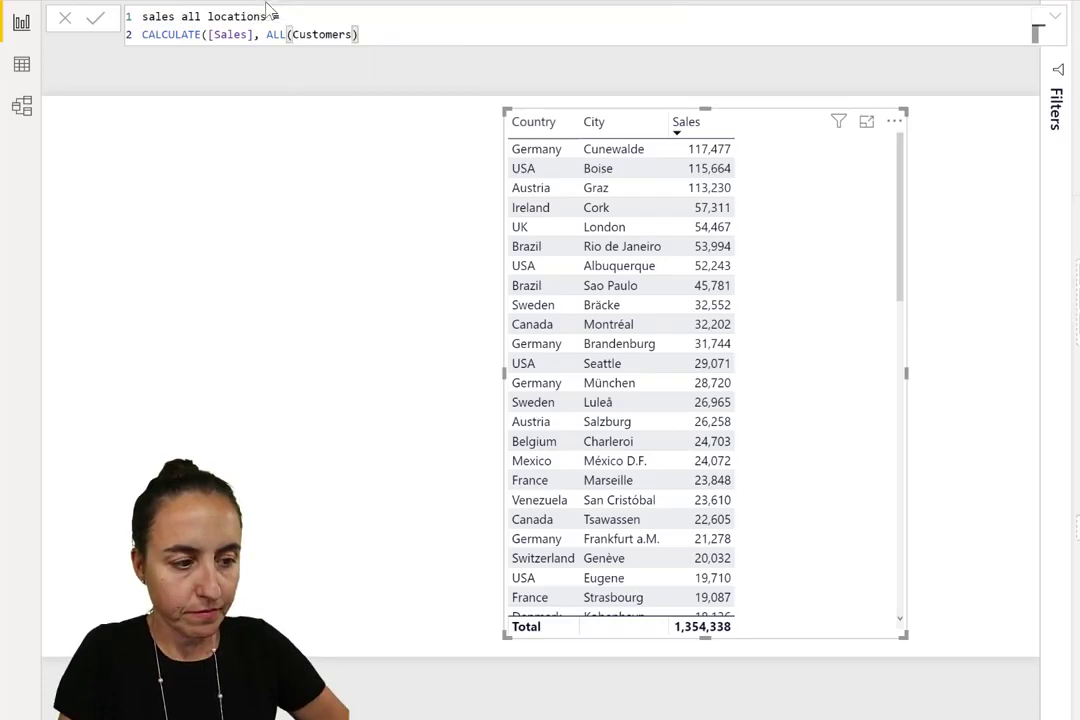
pyautogui.write(')')
pyautogui.press('Return')
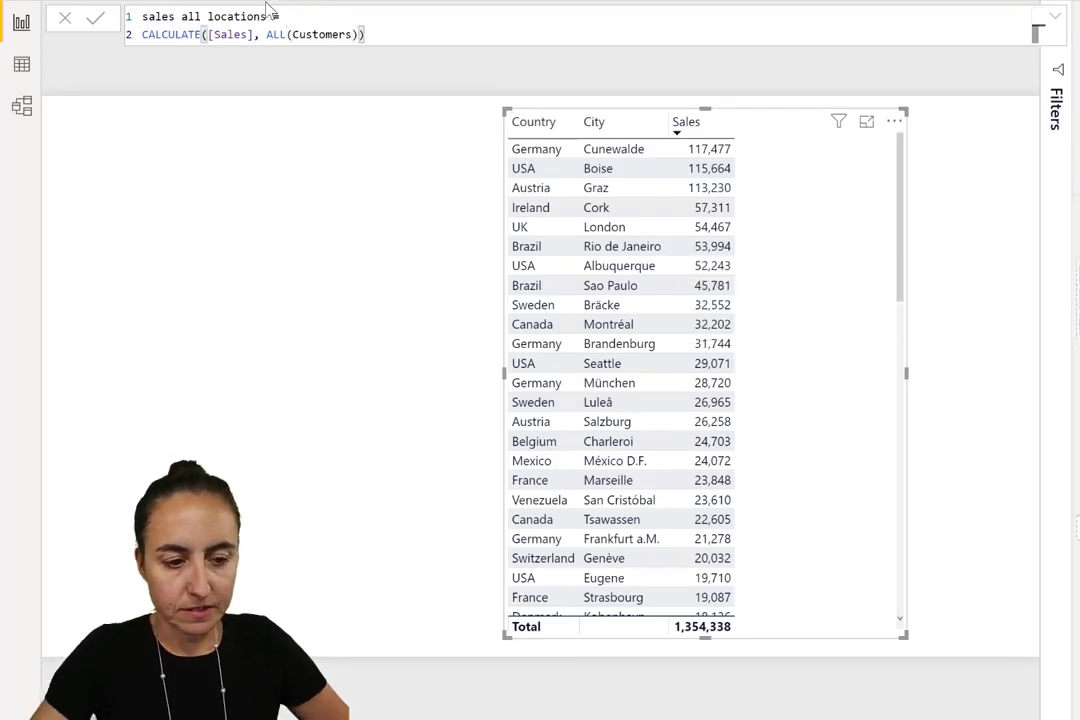
# Add sales all locations to the table, then try ContactName, Phone and CompanyName columns, undoing each
pyautogui.moveTo(1078, 545); pyautogui.dragTo(991, 644)
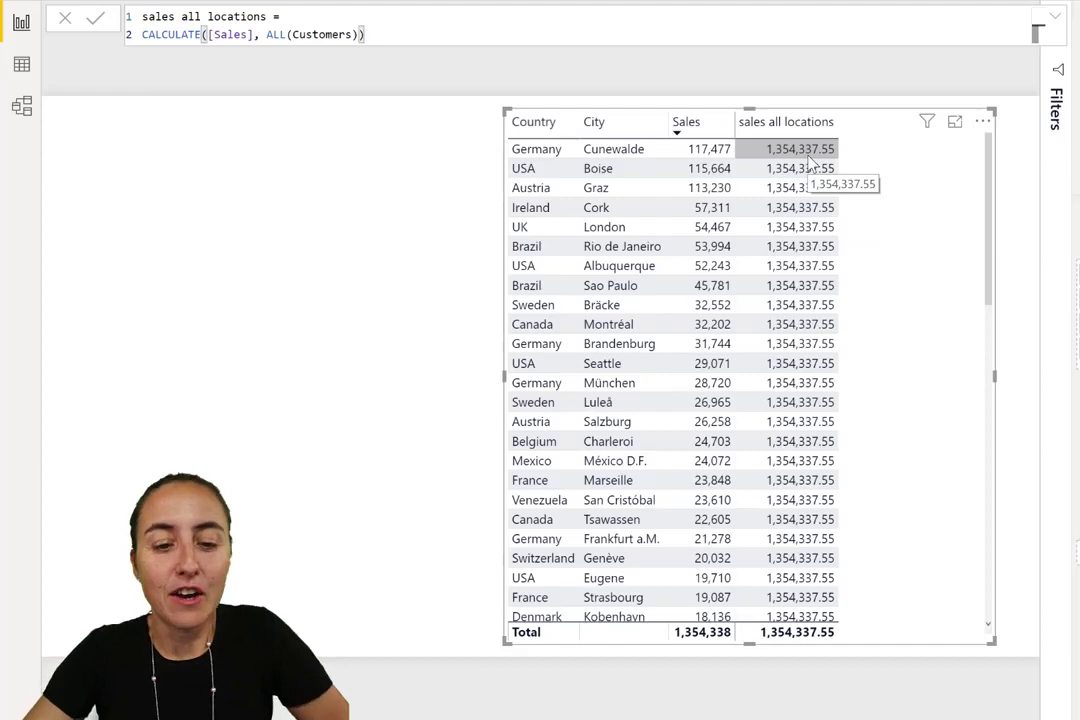
pyautogui.moveTo(1070, 260); pyautogui.dragTo(958, 347)
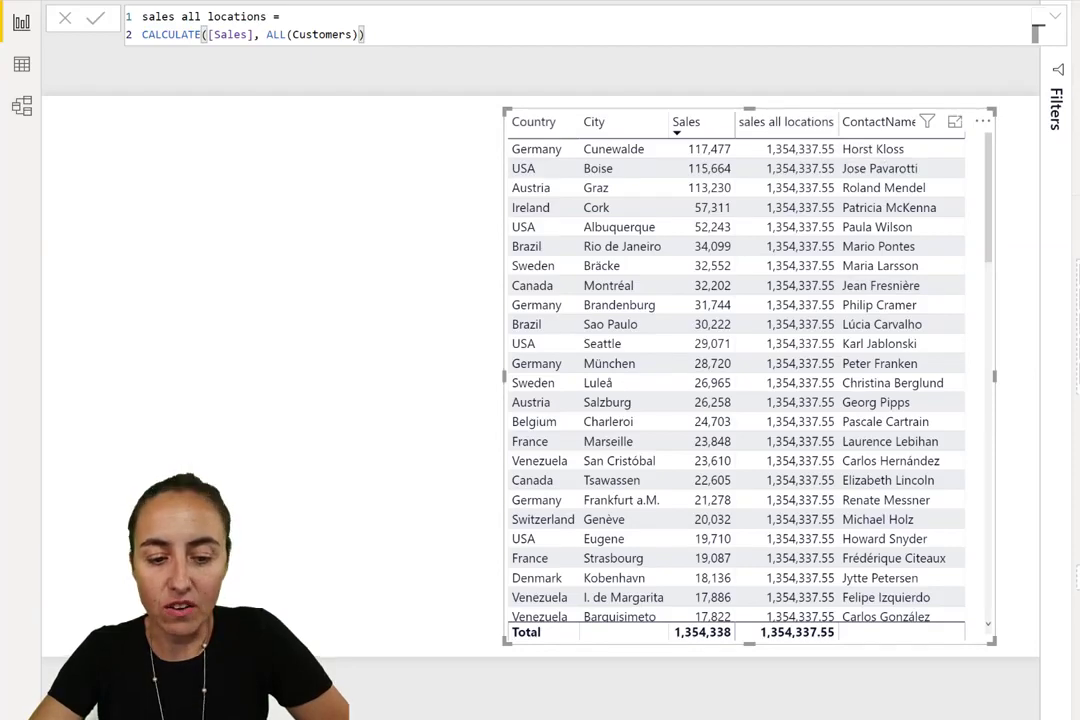
pyautogui.hotkey('ctrl', 'z')
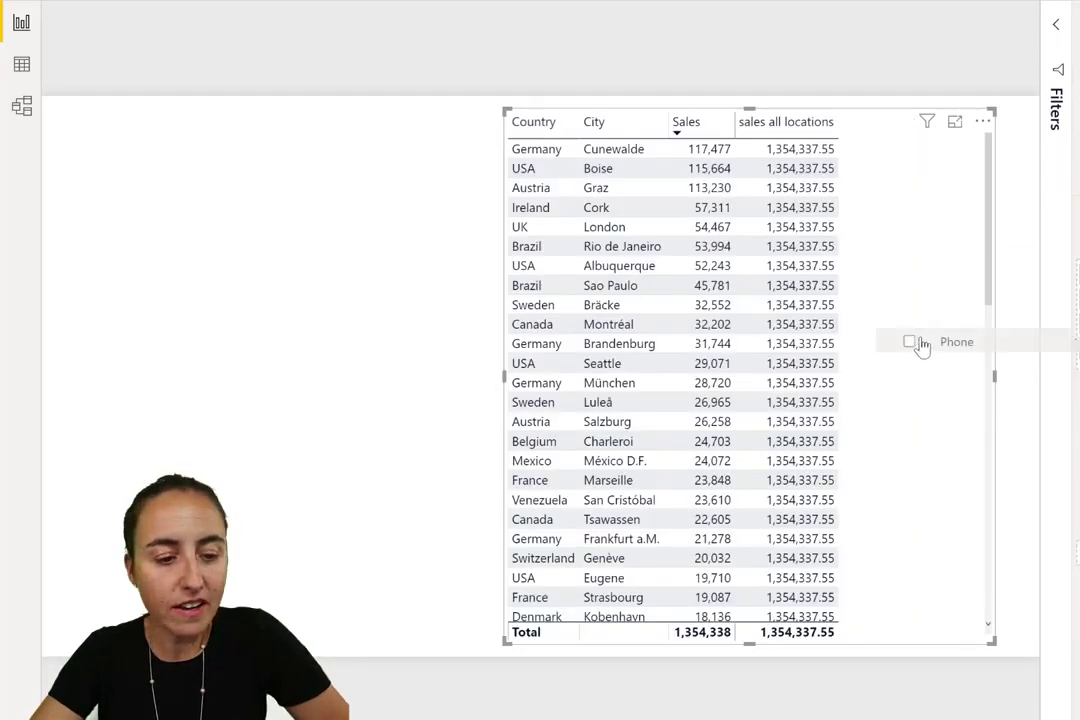
pyautogui.moveTo(921, 345); pyautogui.dragTo(887, 364)
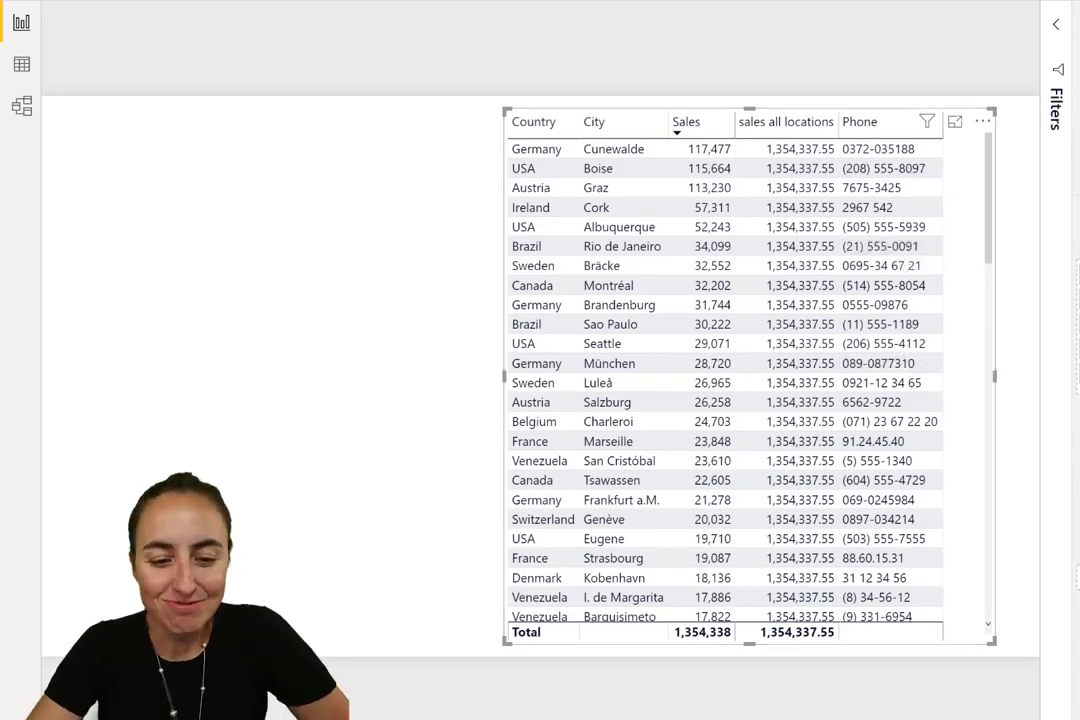
pyautogui.hotkey('ctrl', 'z')
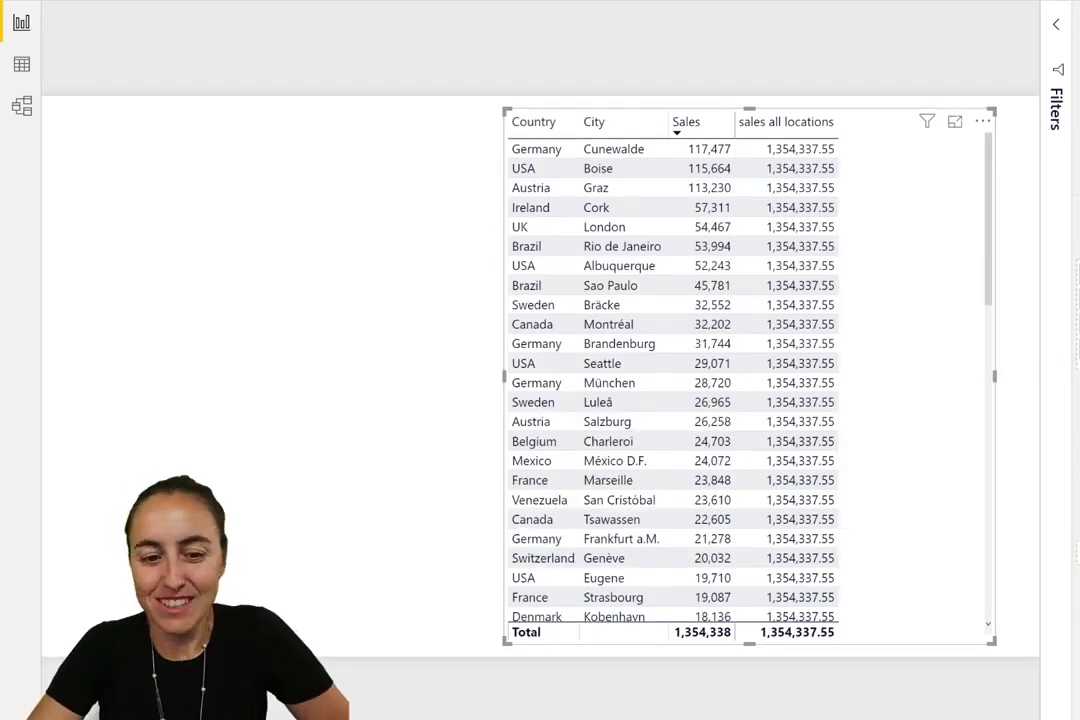
pyautogui.moveTo(1075, 330); pyautogui.dragTo(747, 159)
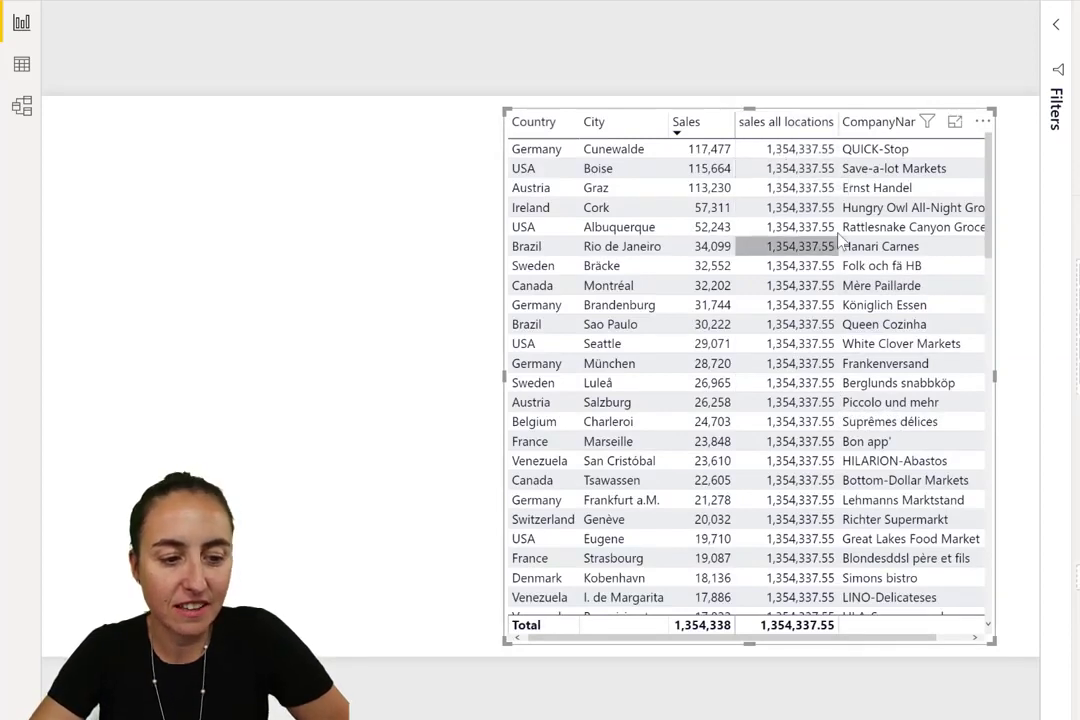
pyautogui.hotkey('ctrl', 'z')
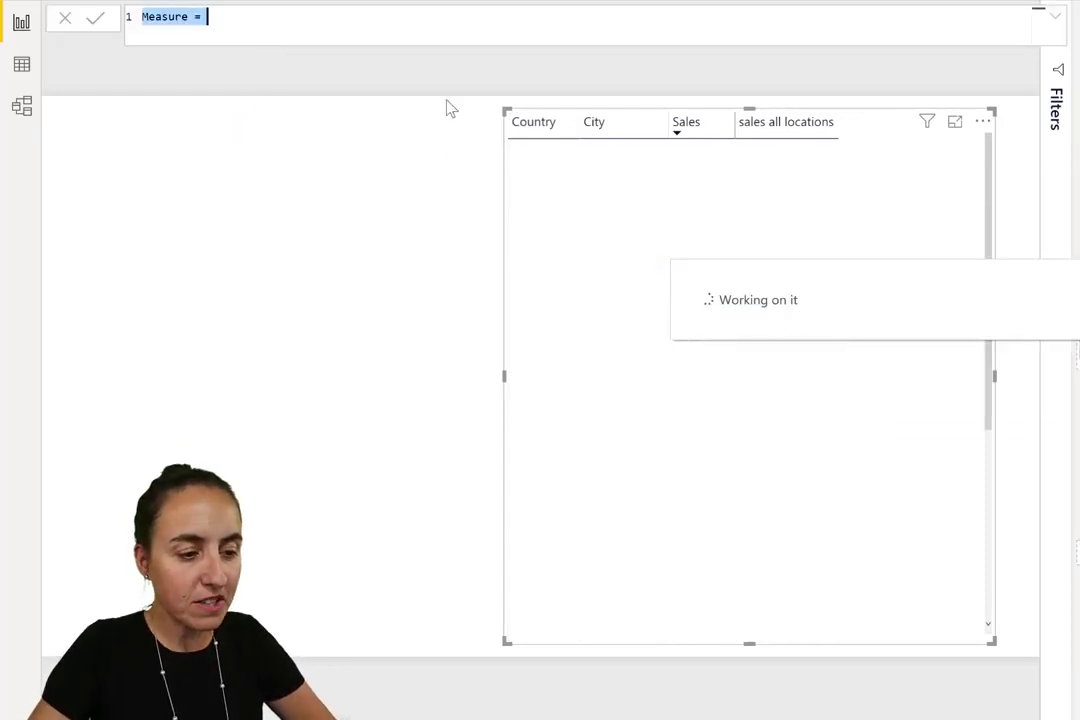
# Create the measure sales except country = CALCULATE([Sales], ALL(Customers[Country])) and commit it
pyautogui.write('sales ')
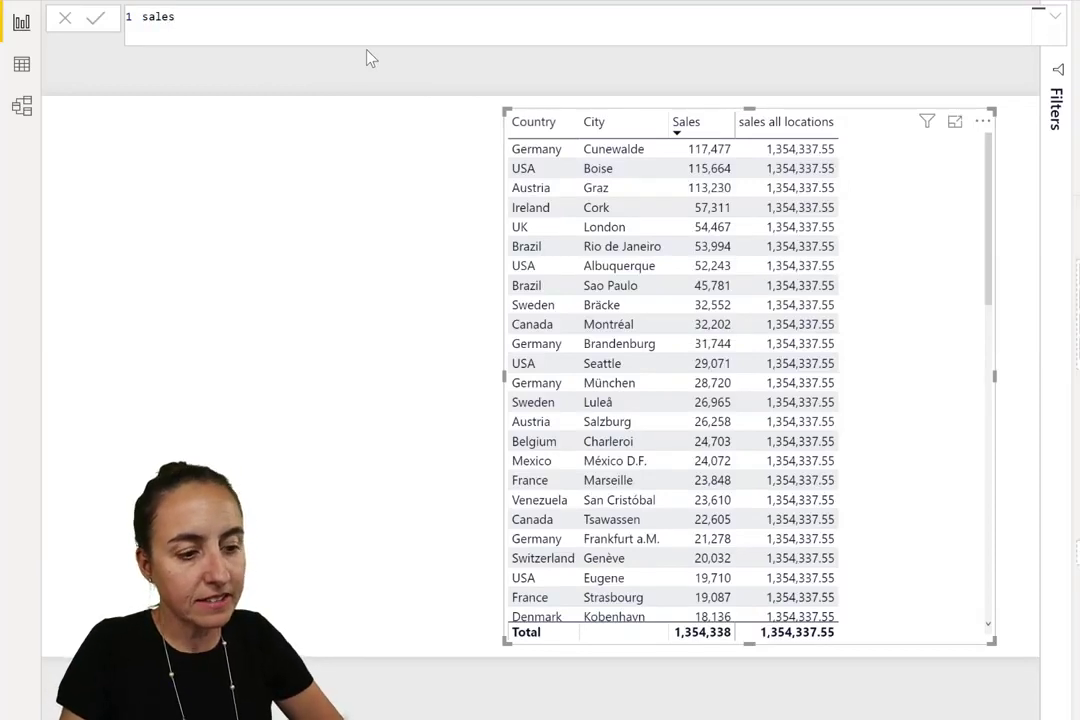
pyautogui.write('except country')
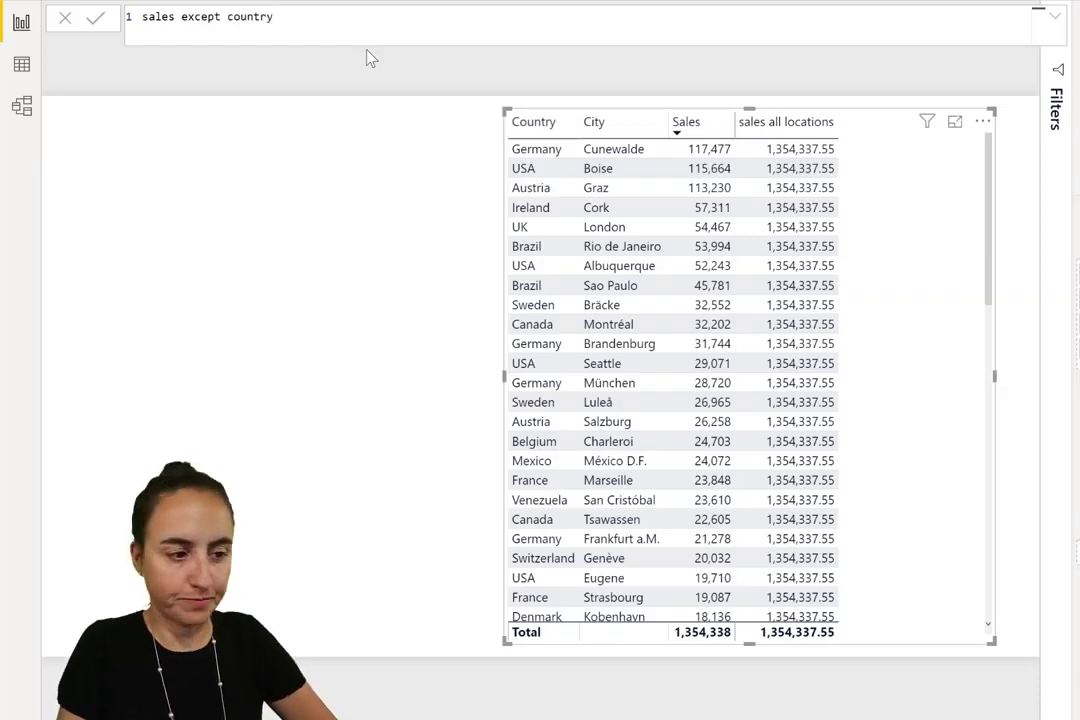
pyautogui.write(' =')
pyautogui.hotkey('shift', 'Return')
pyautogui.write('calc')
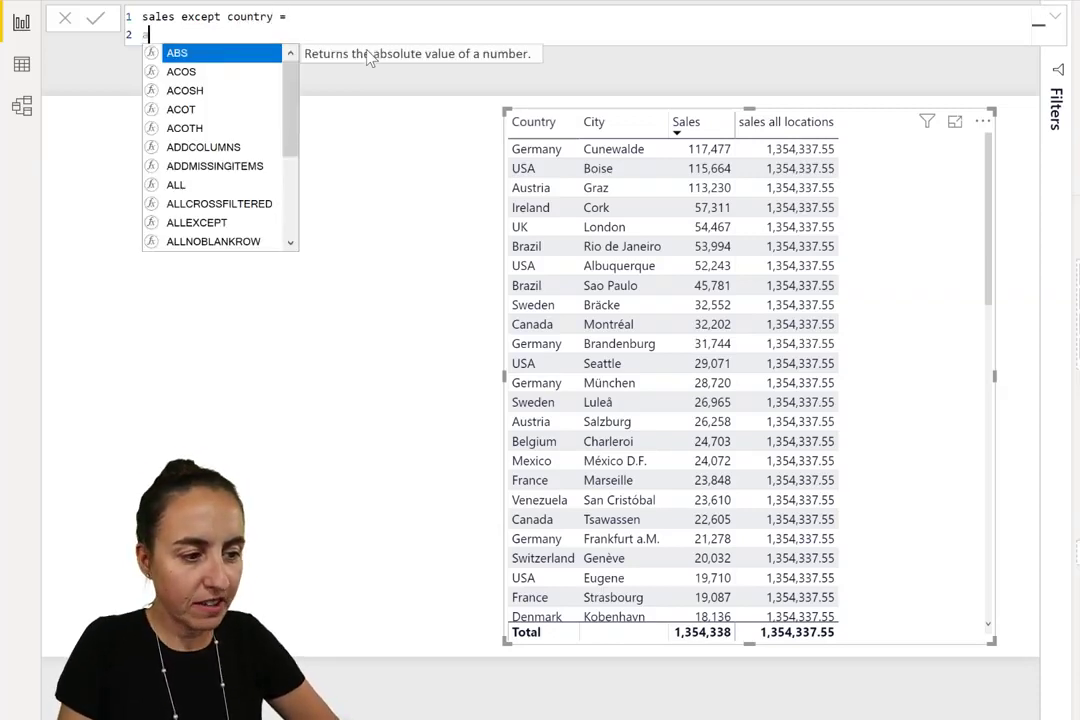
pyautogui.press('Tab')
pyautogui.write('[Sales')
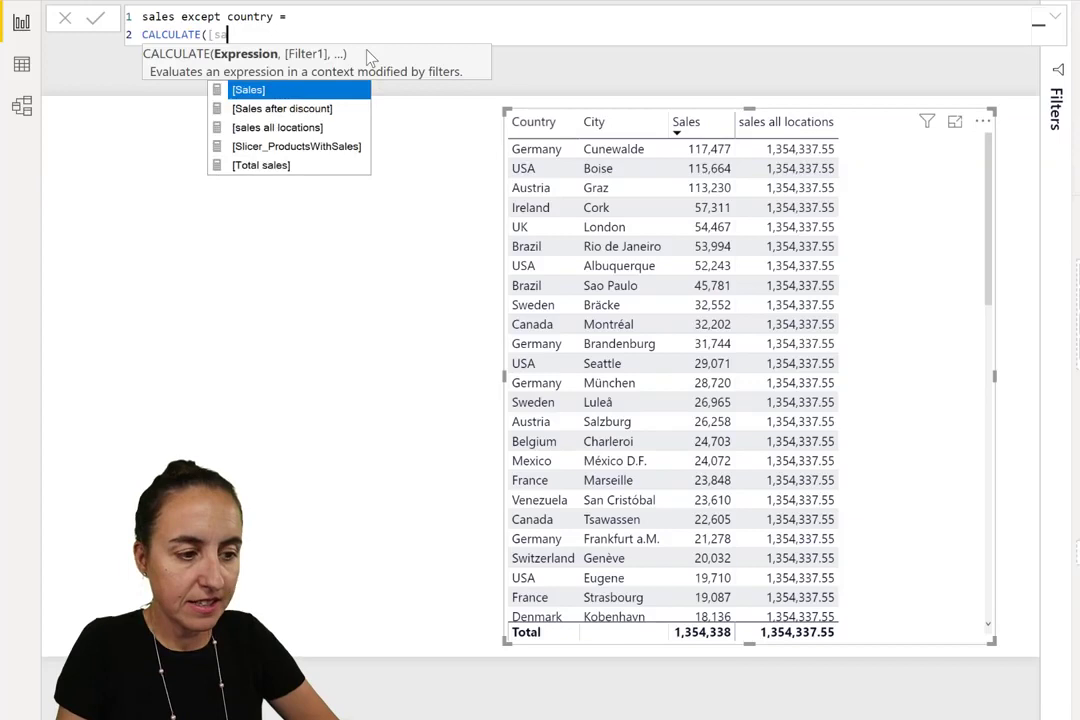
pyautogui.press('Tab')
pyautogui.write(', all')
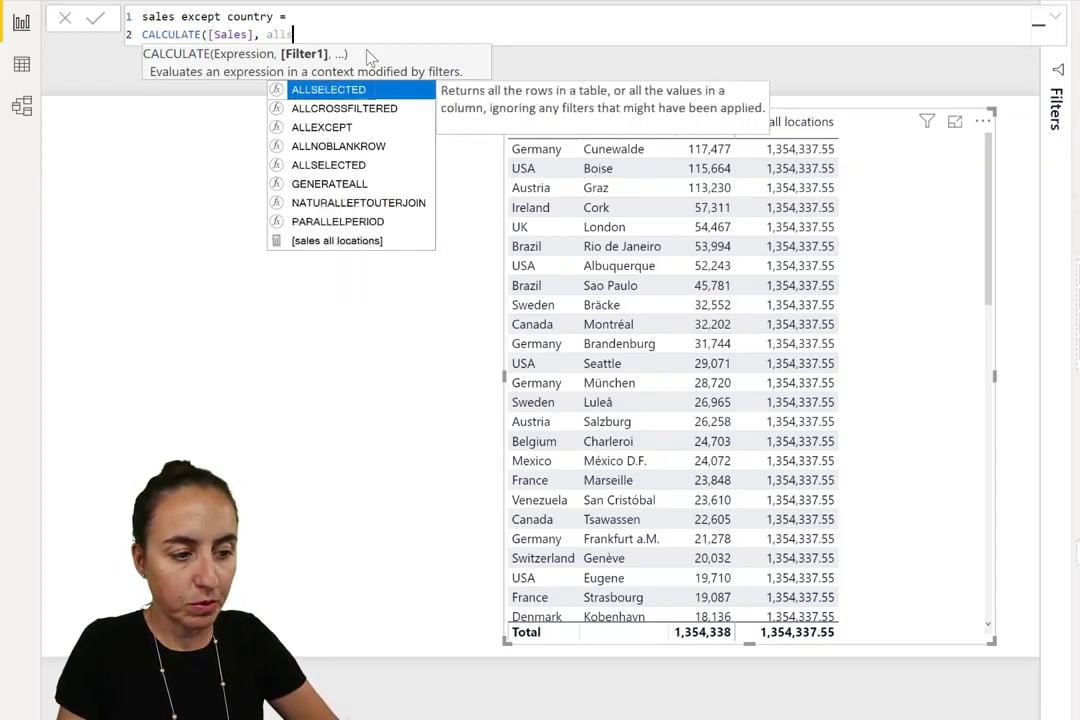
pyautogui.press('Tab')
pyautogui.write('coun')
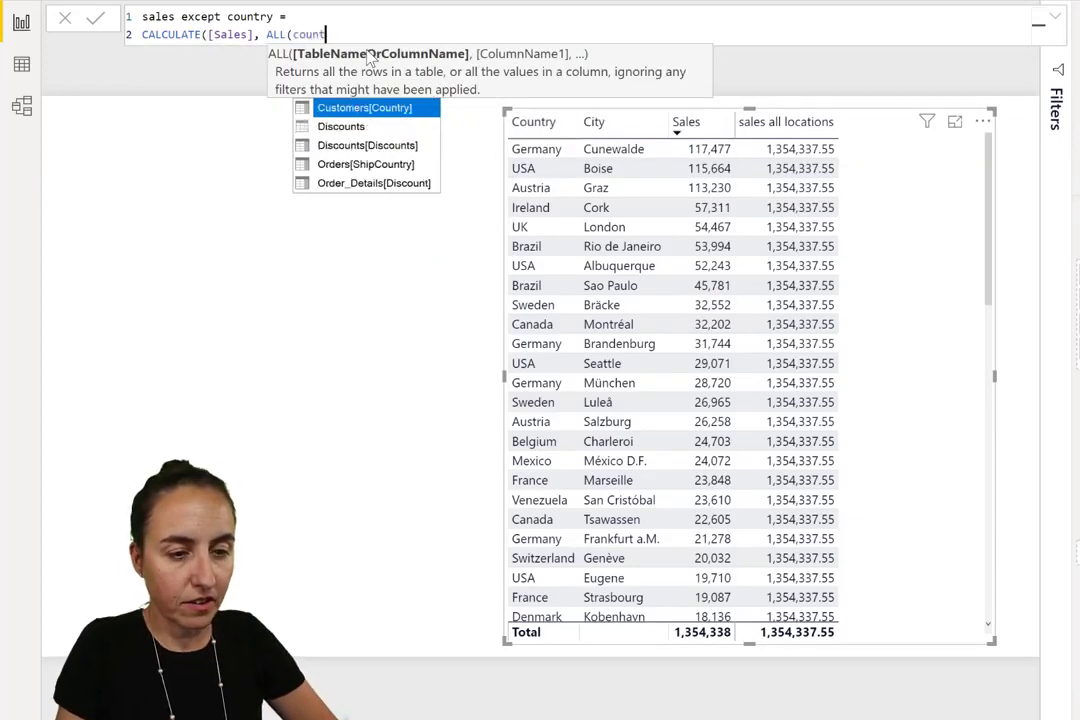
pyautogui.press('Tab')
pyautogui.write(')')
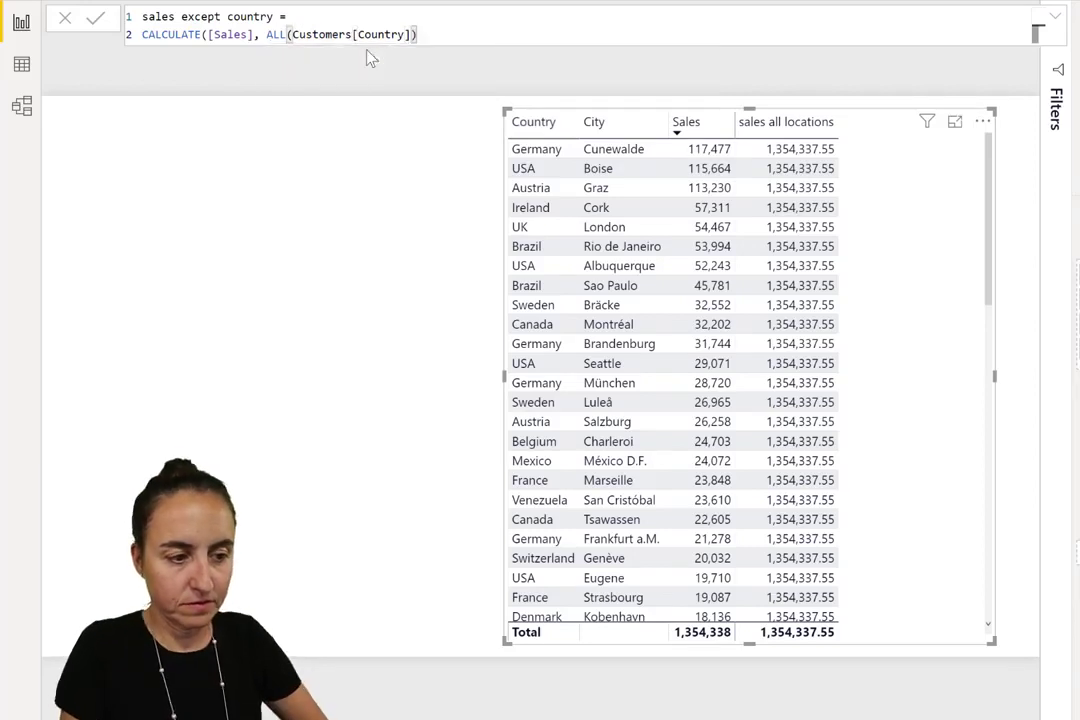
pyautogui.write(')')
pyautogui.press('Return')
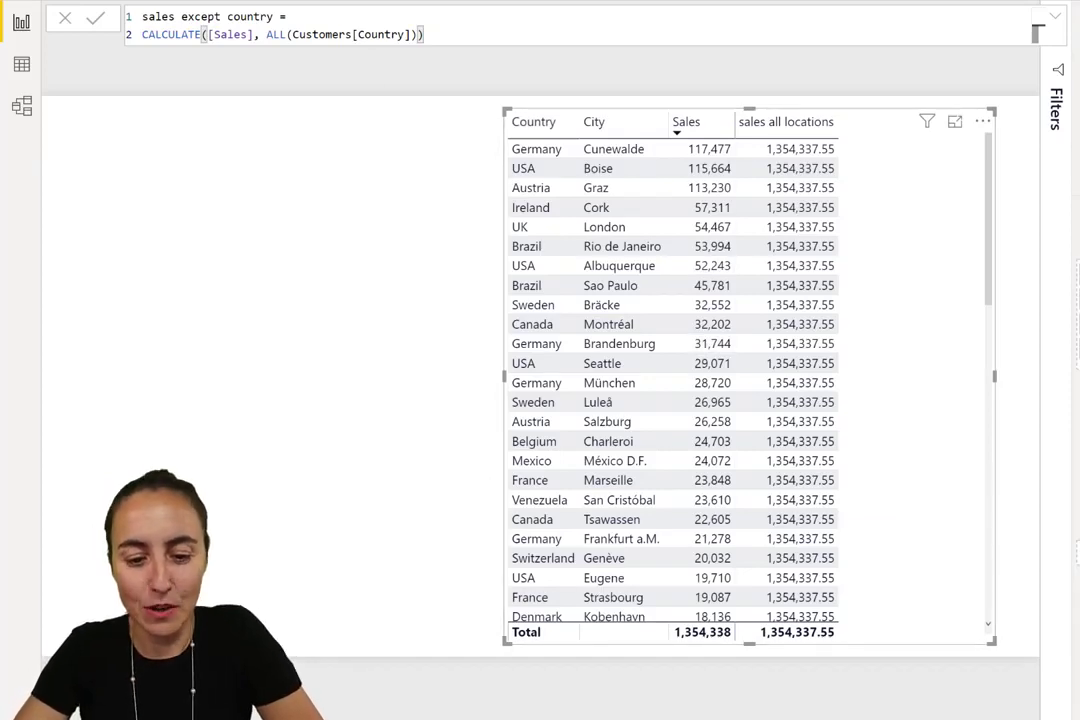
# Add the sales except country measure to the table as a new column
pyautogui.moveTo(1075, 420); pyautogui.dragTo(850, 440)
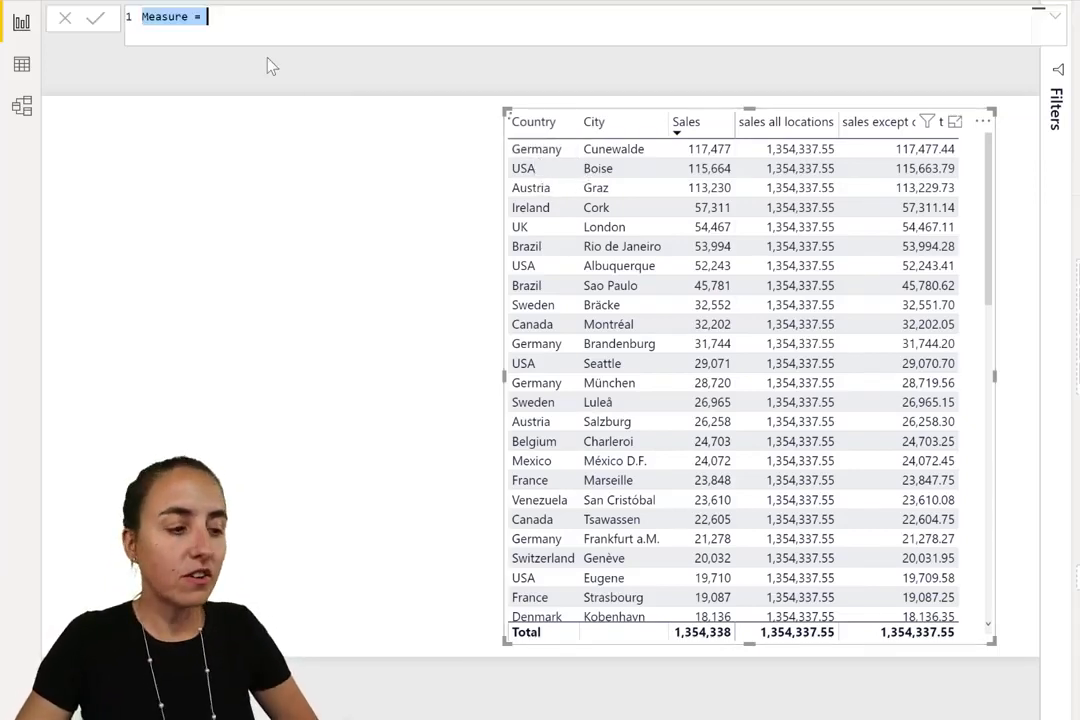
# Name the measure 'sales by country only' and begin CALCULATE([Sales], ALLEXCEPT(...)
pyautogui.write('s')
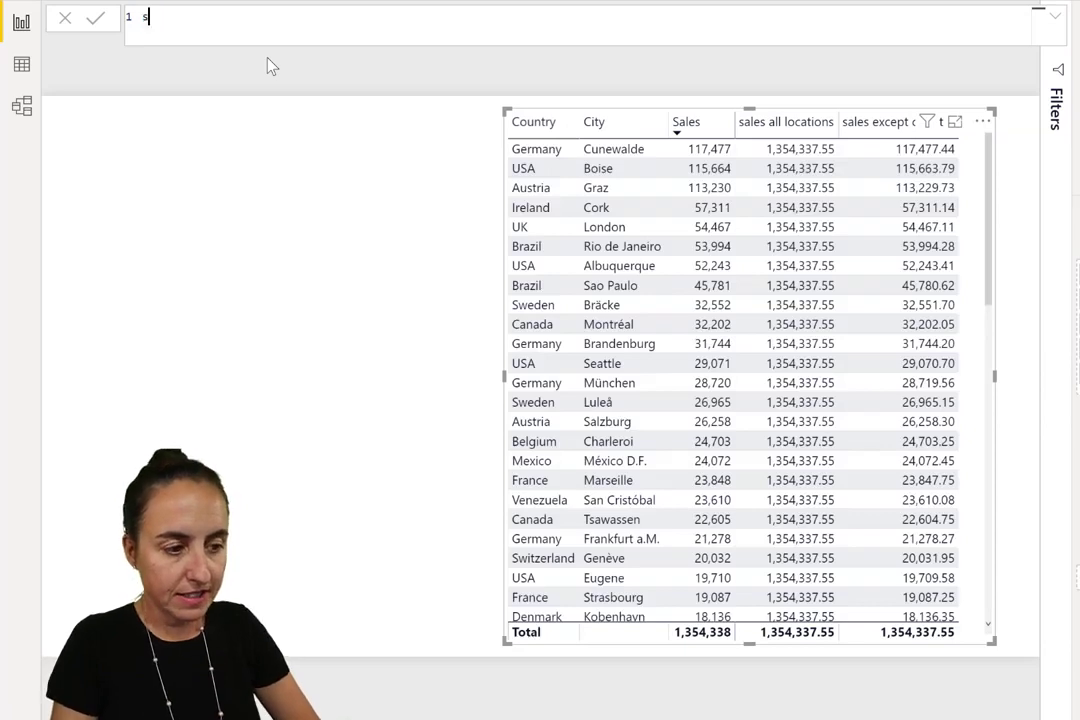
pyautogui.write('ales by cou')
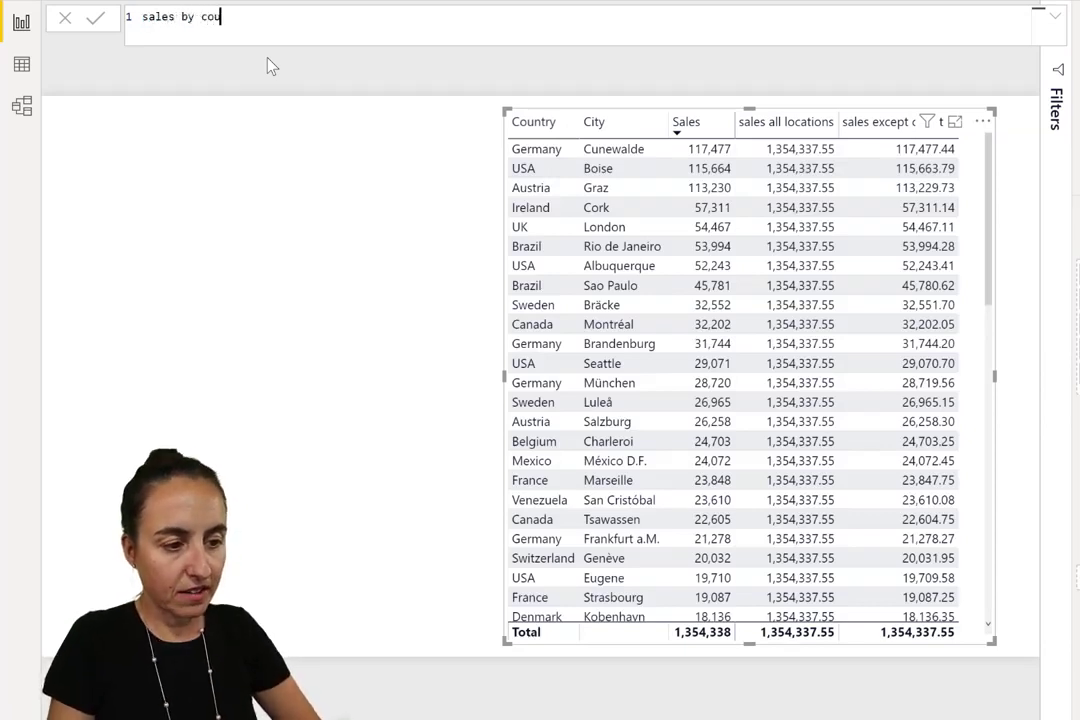
pyautogui.write('ntry only =')
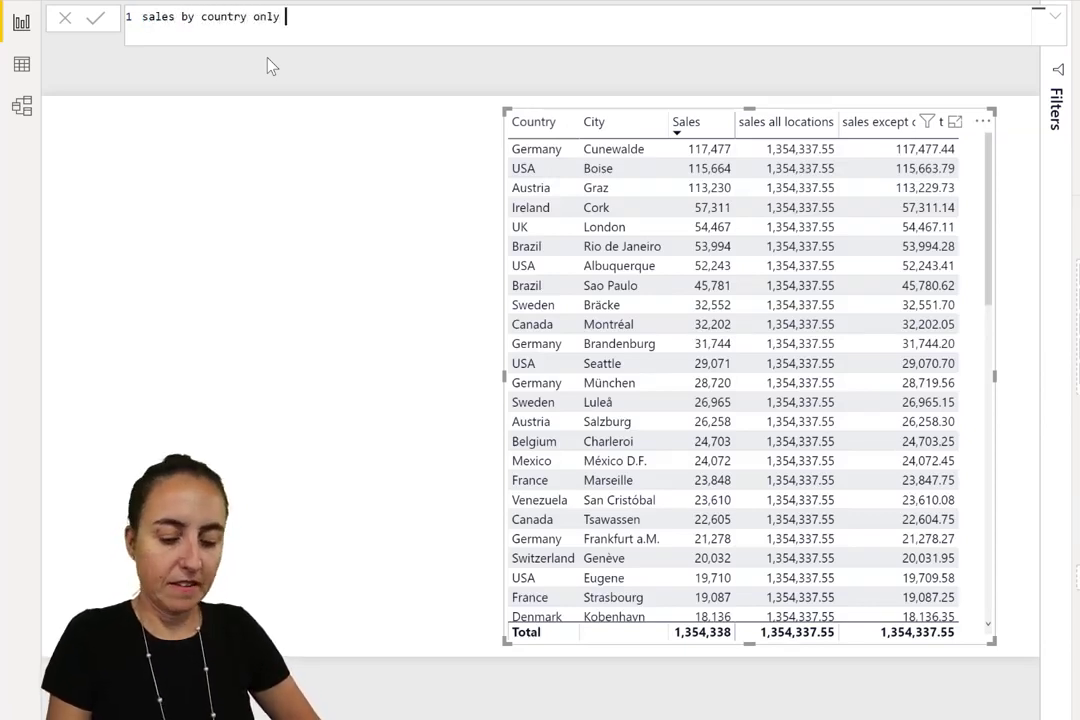
pyautogui.hotkey('shift', 'Return')
pyautogui.write('ca')
pyautogui.press('Tab')
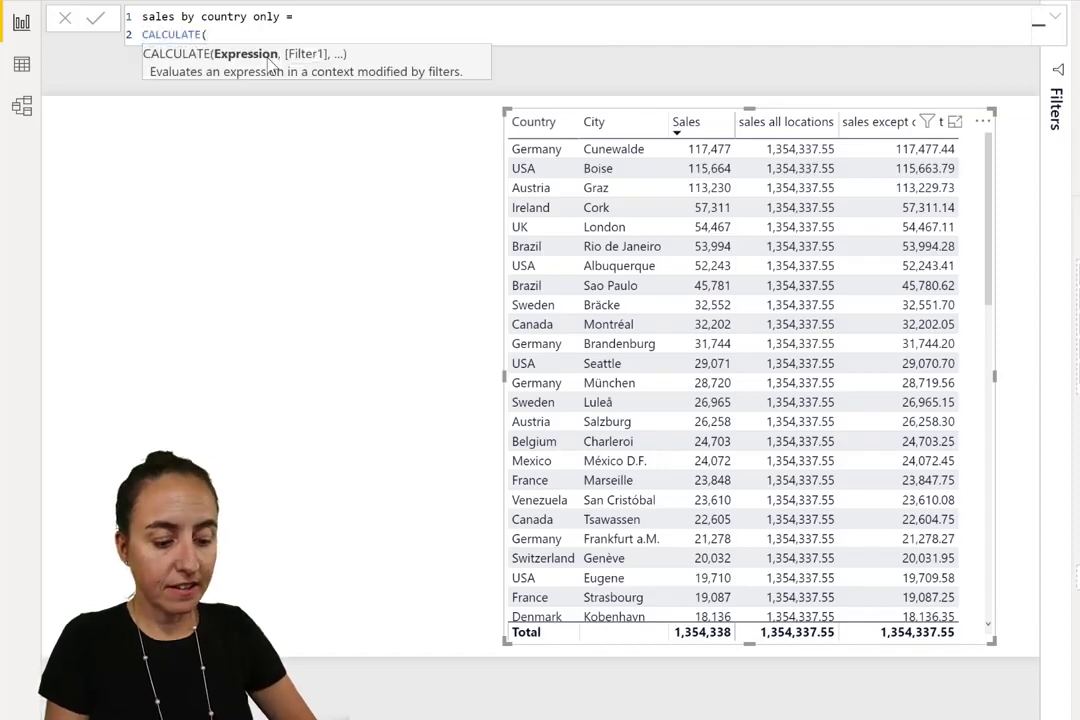
pyautogui.write('[Sales], a')
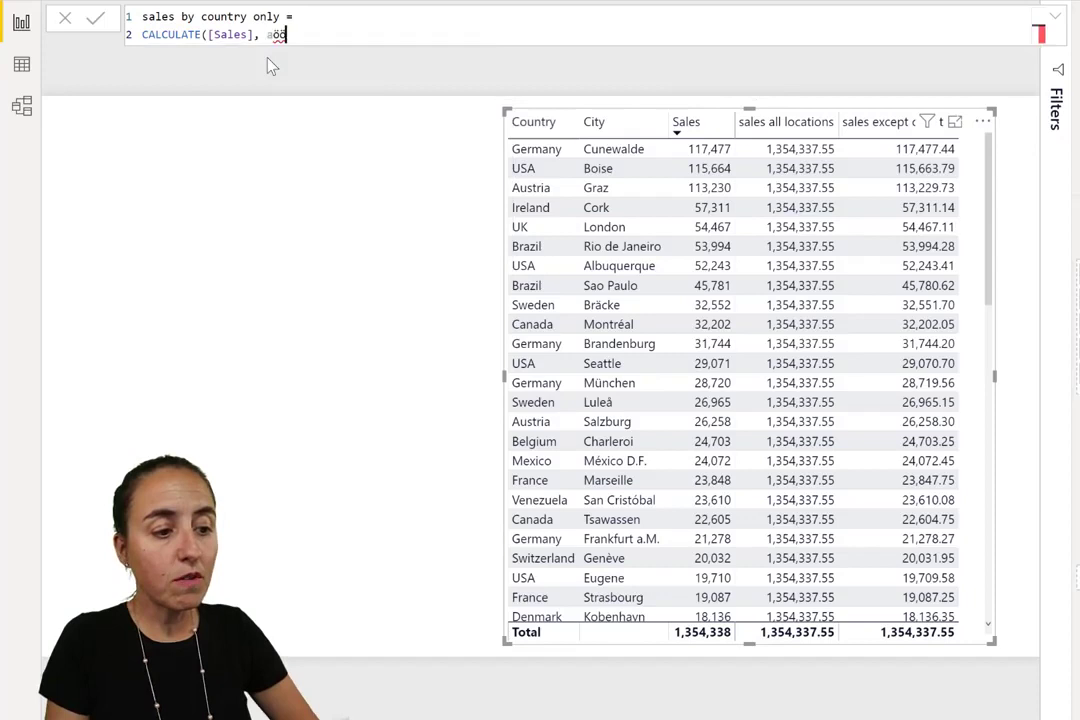
pyautogui.write('llex')
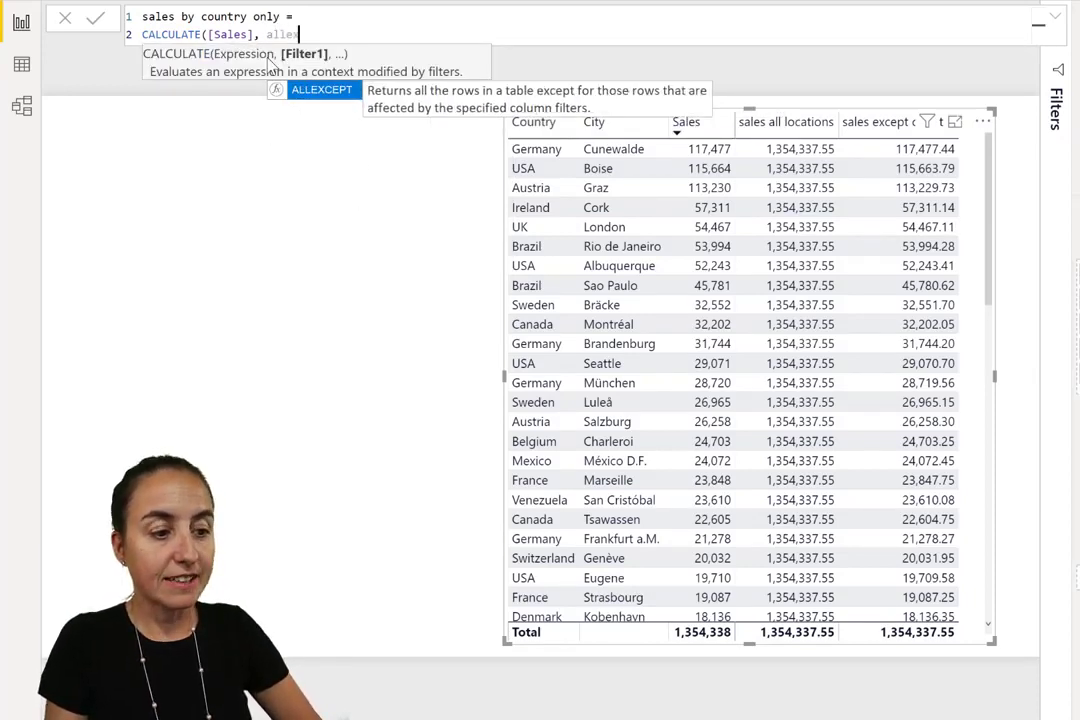
pyautogui.press('Tab')
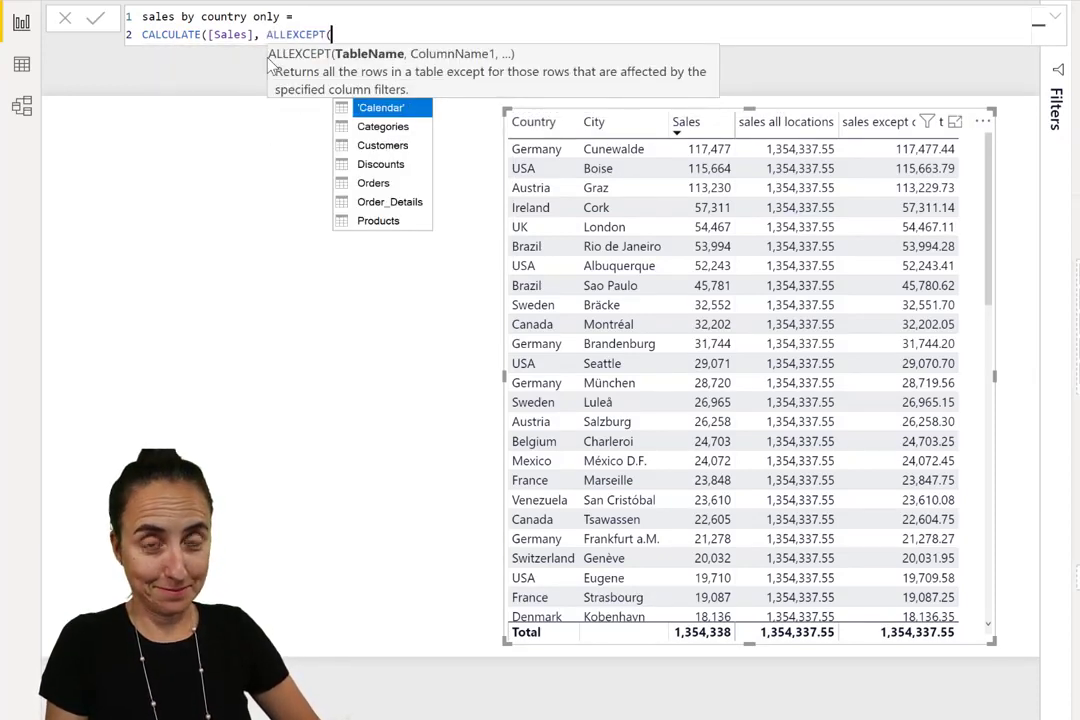
# Complete ALLEXCEPT with Customers and Customers[Country], close the parentheses, and commit the measure
pyautogui.write('coun')
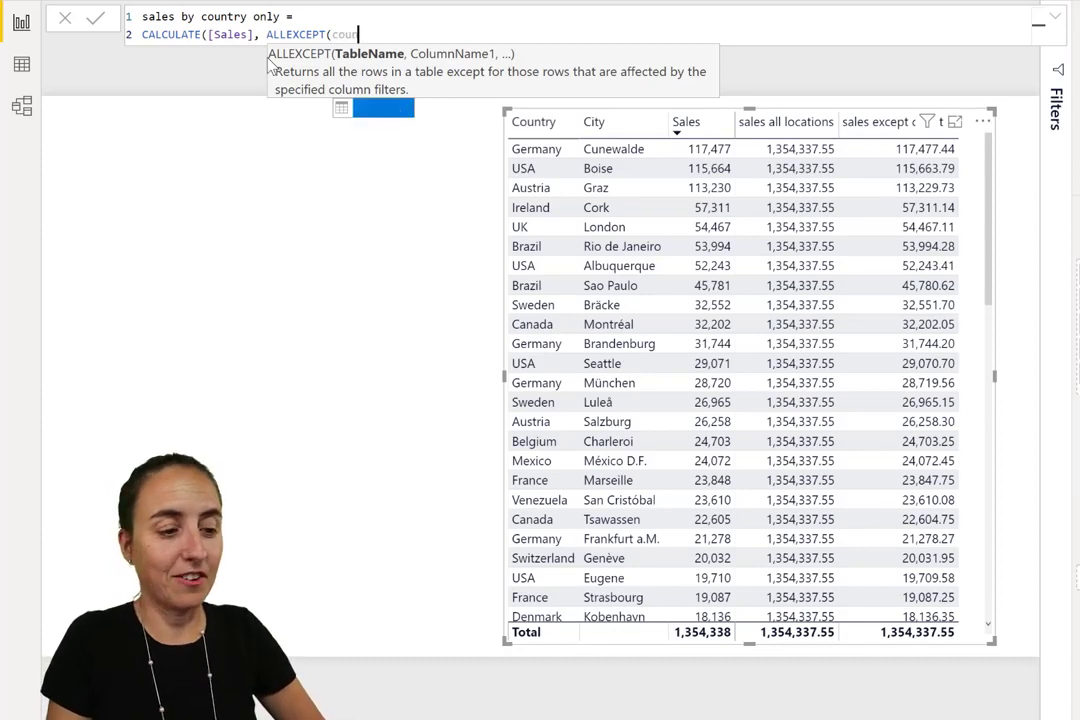
pyautogui.write('tr')
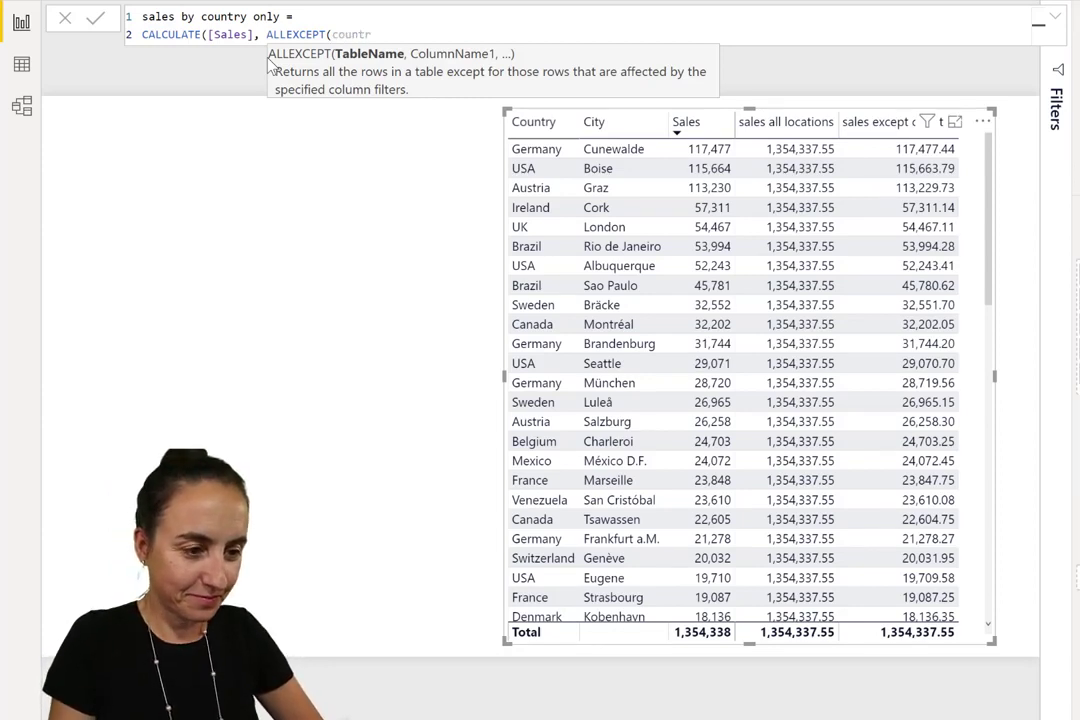
pyautogui.press('BackSpace')
pyautogui.press('BackSpace')
pyautogui.press('BackSpace')
pyautogui.press('BackSpace')
pyautogui.press('BackSpace')
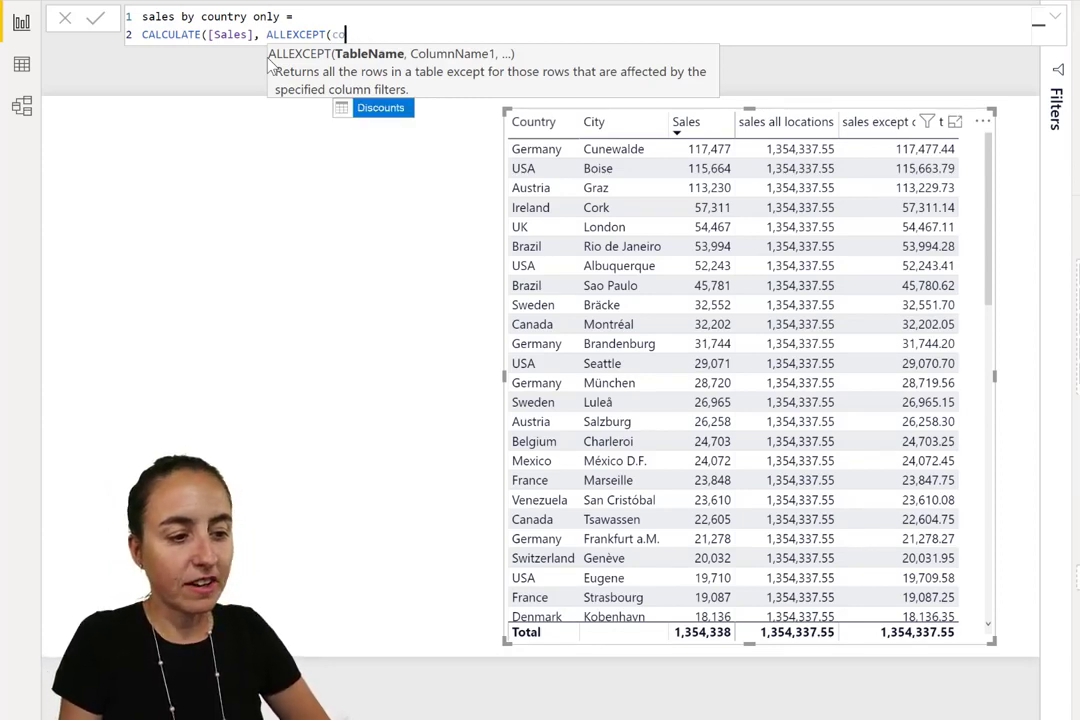
pyautogui.write('us')
pyautogui.press('Tab')
pyautogui.write(', ')
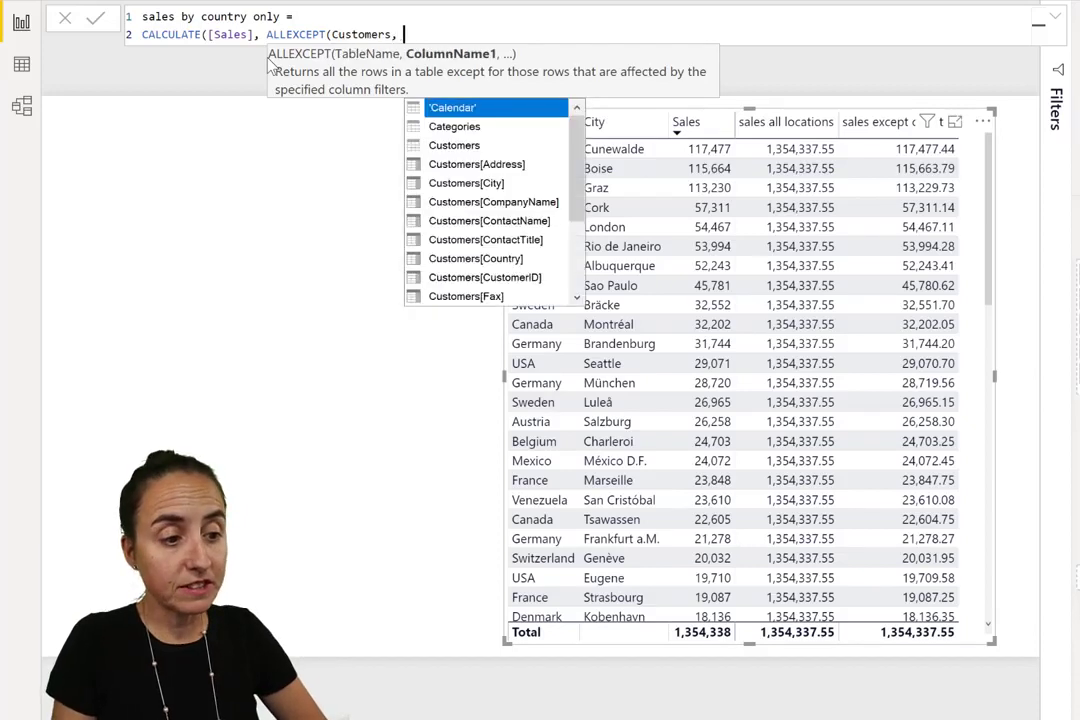
pyautogui.write('count')
pyautogui.press('Tab')
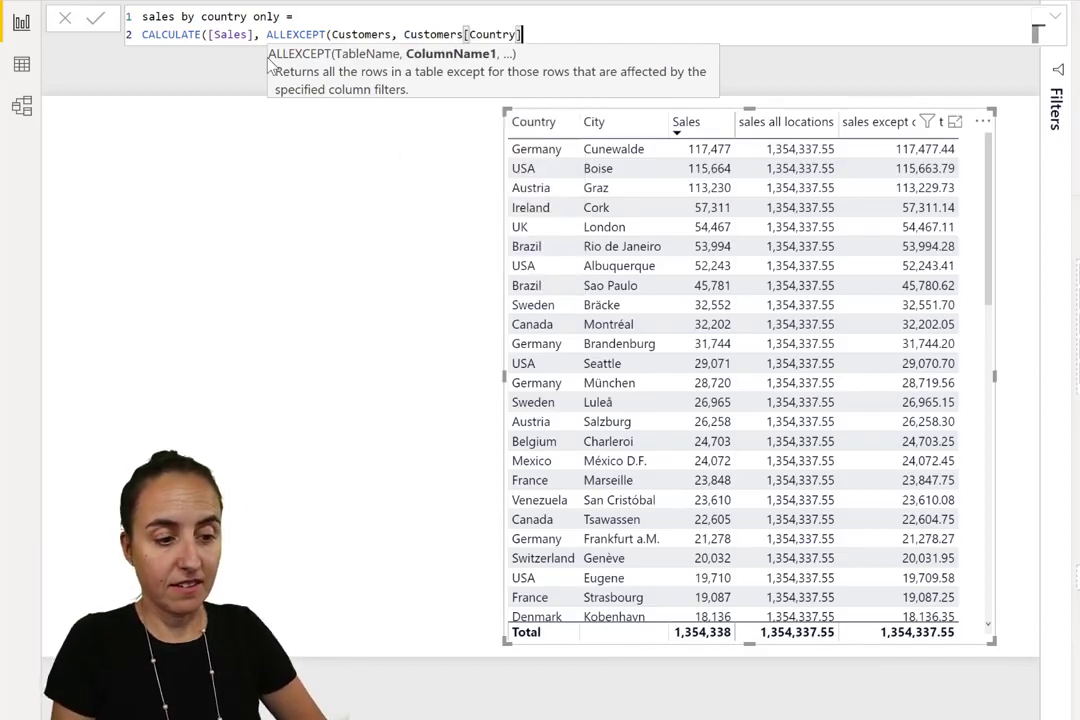
pyautogui.write(')')
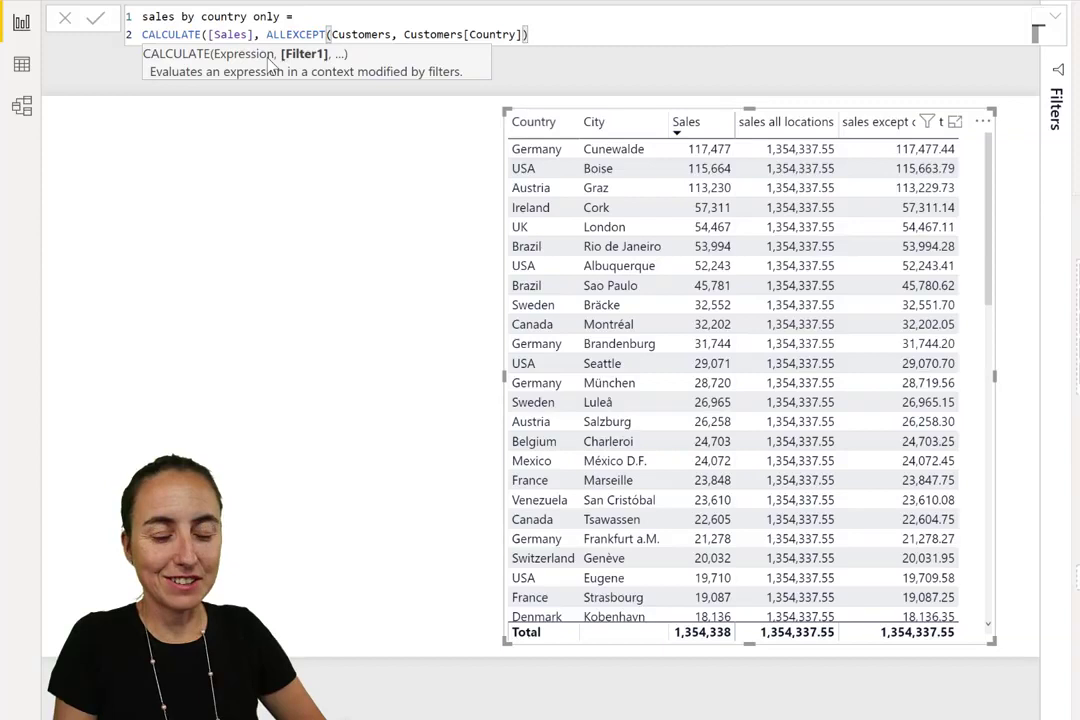
pyautogui.click(270, 65)
pyautogui.write(')')
pyautogui.press('Return')
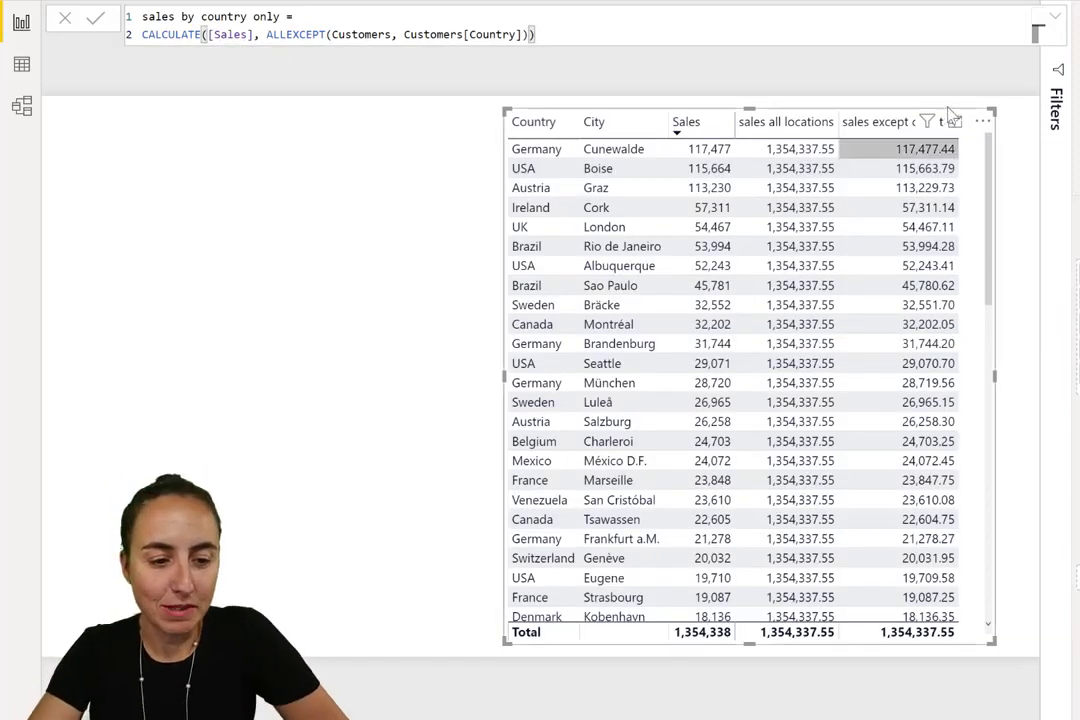
# Move and widen the table, add sales by country only, and create a Country slicer
pyautogui.moveTo(873, 112); pyautogui.dragTo(778, 100)
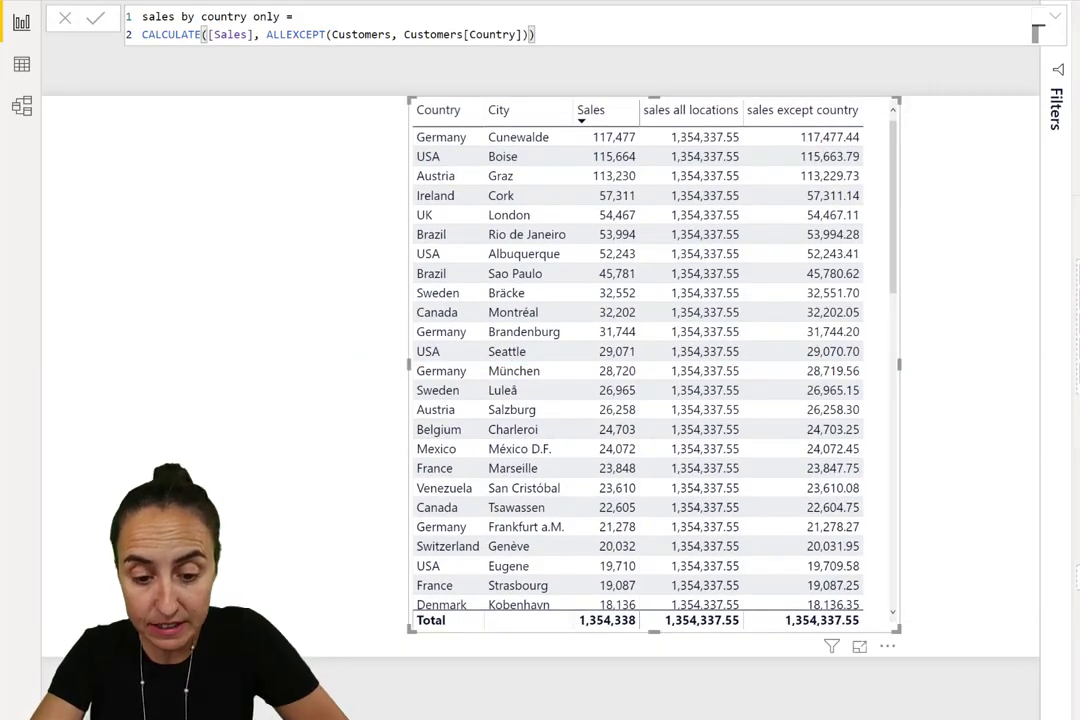
pyautogui.moveTo(896, 365); pyautogui.dragTo(1015, 375)
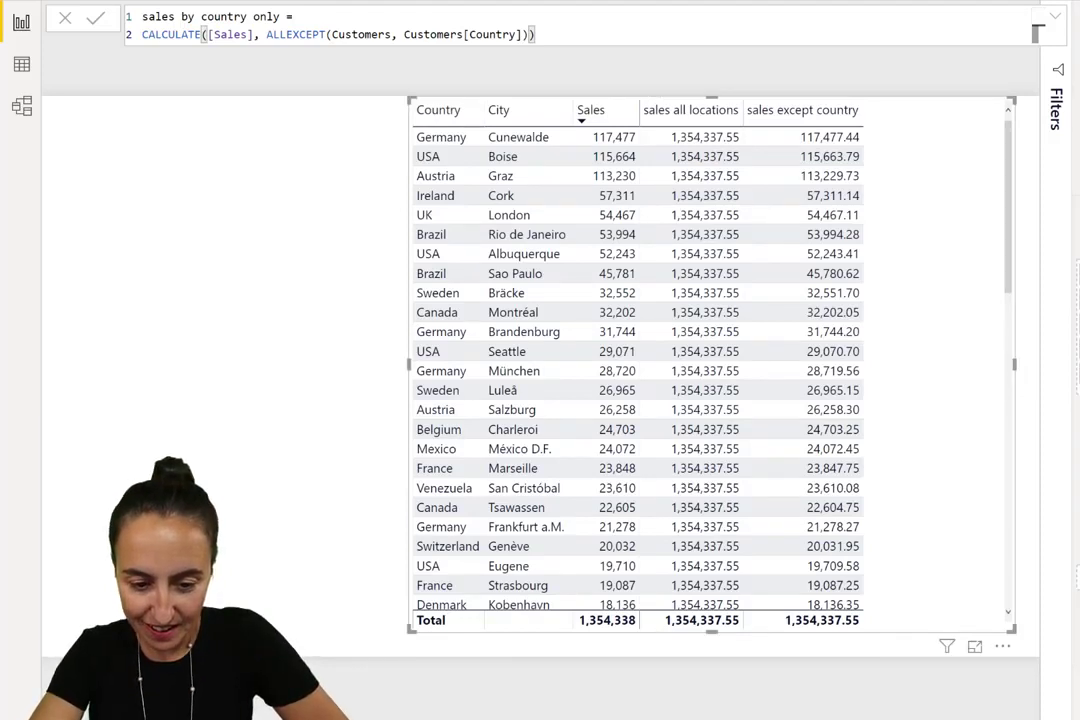
pyautogui.moveTo(1044, 550); pyautogui.dragTo(969, 571)
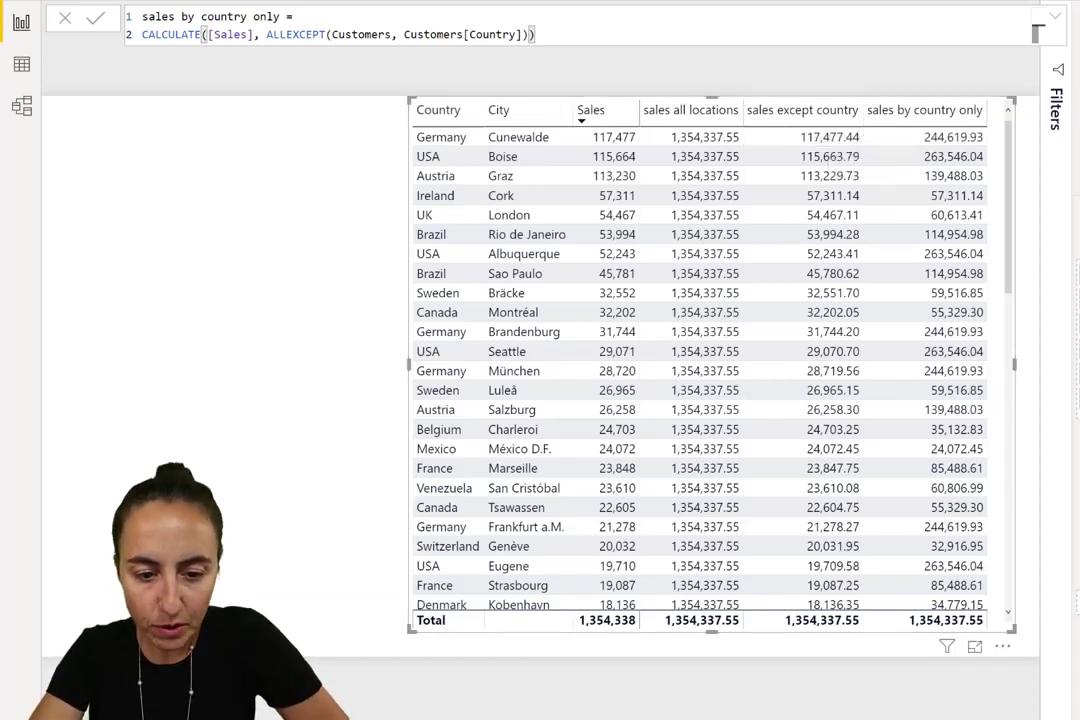
pyautogui.moveTo(465, 212); pyautogui.dragTo(225, 170)
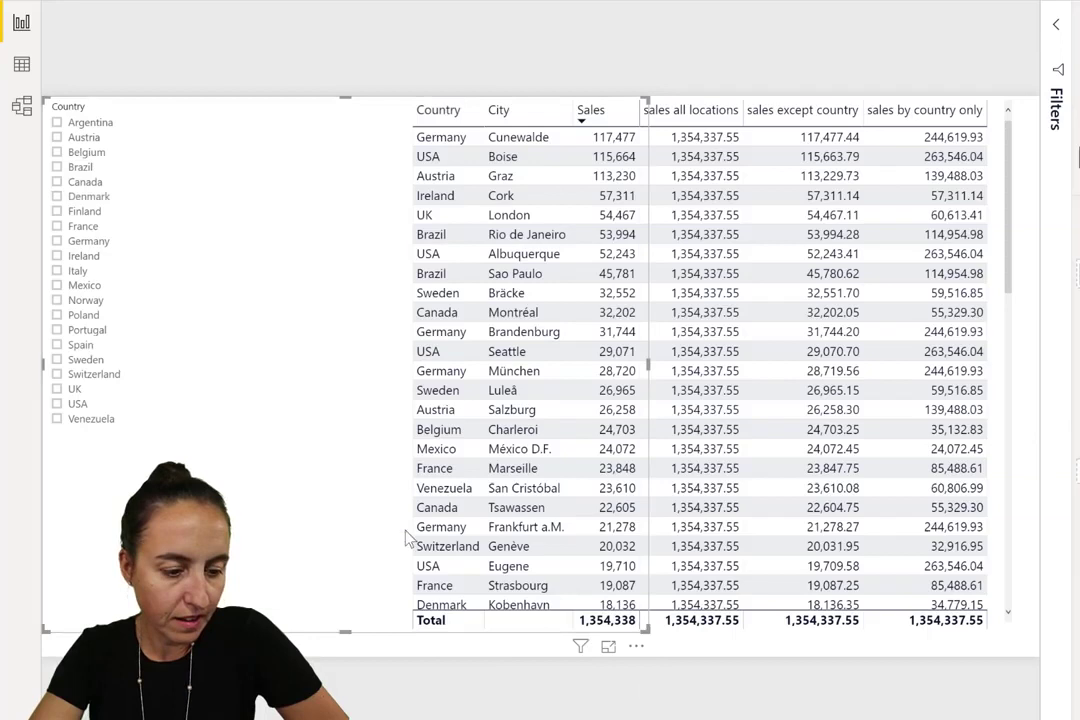
# Shrink and reposition the Country slicer, then filter to Finland, leaving Oulu and Helsinki
pyautogui.moveTo(645, 630); pyautogui.dragTo(264, 470)
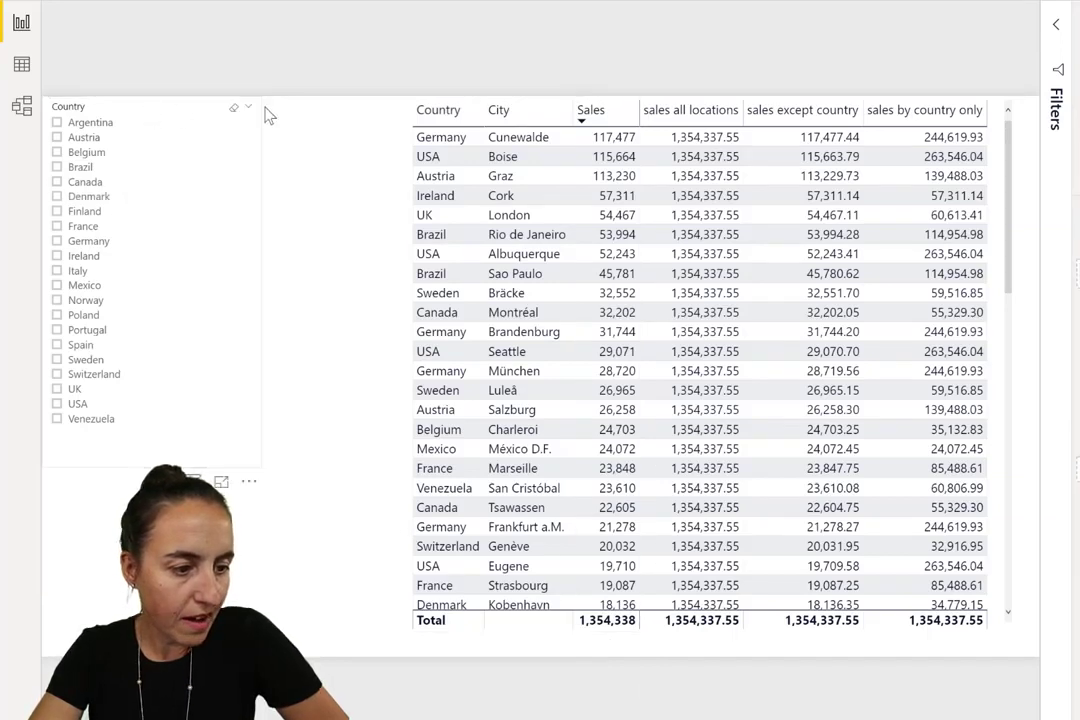
pyautogui.moveTo(140, 108); pyautogui.dragTo(258, 120)
pyautogui.click(203, 216)
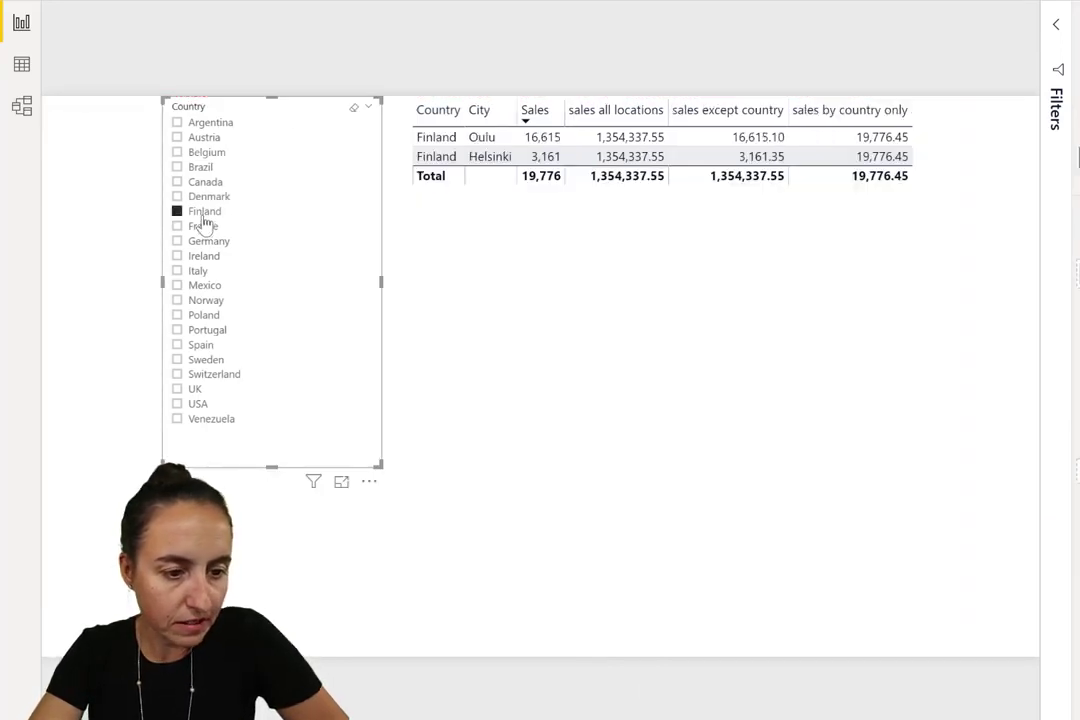
pyautogui.click(745, 158)
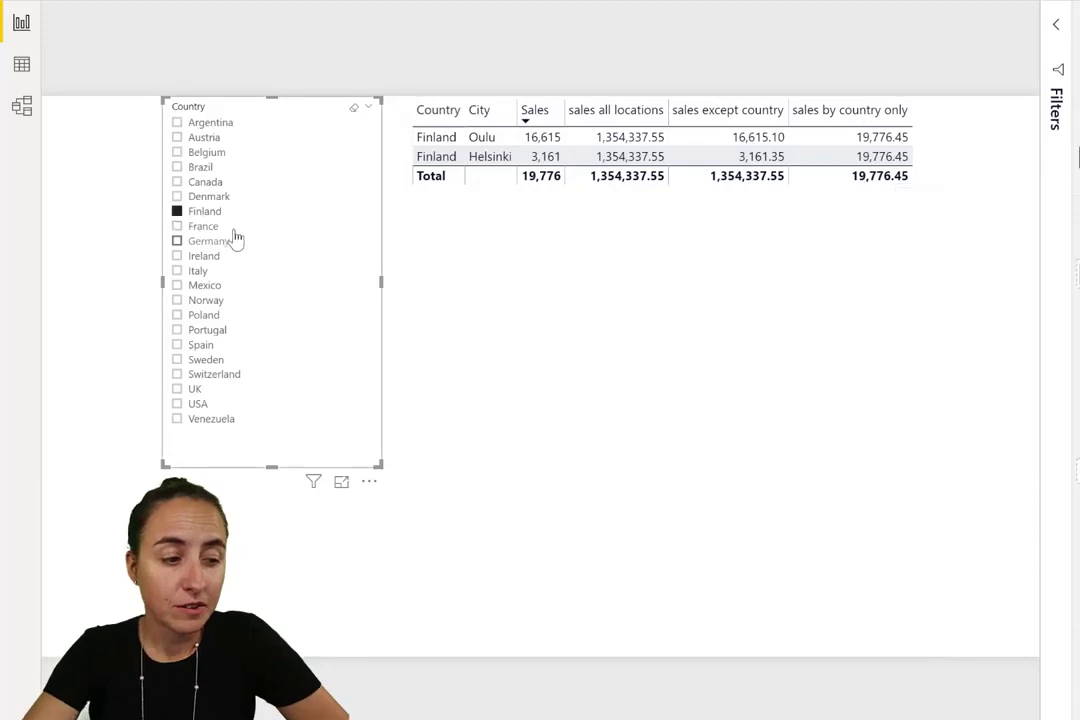
# Untick Finland in the slicer so all cities reappear, and select the table
pyautogui.click(205, 212)
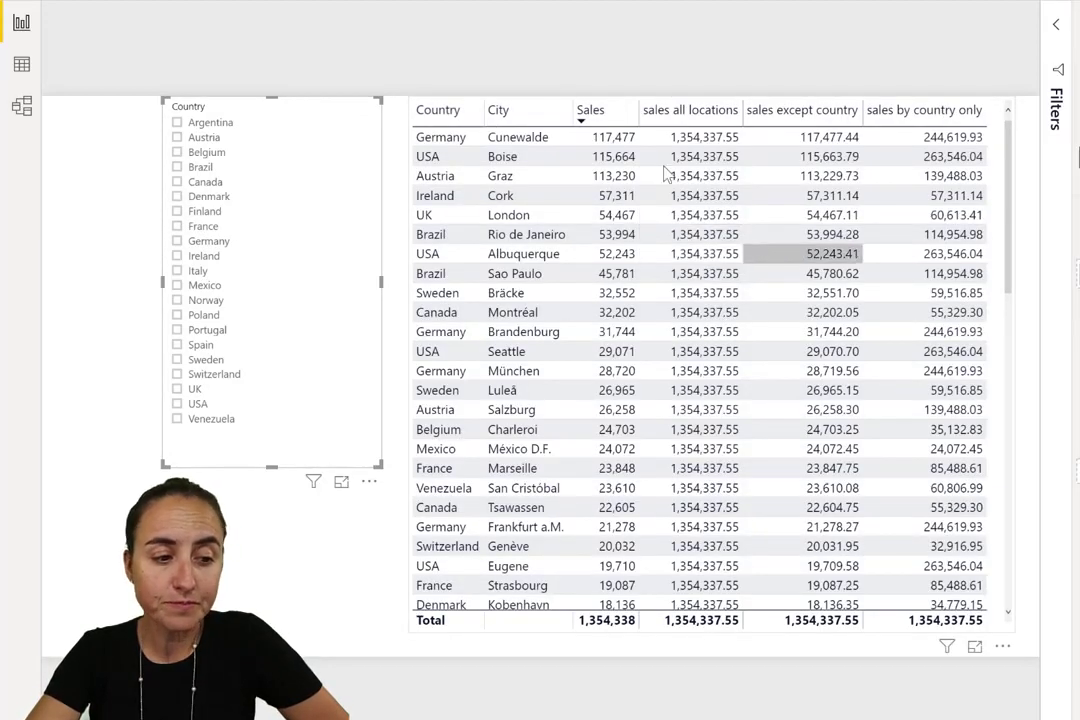
pyautogui.click(995, 372)
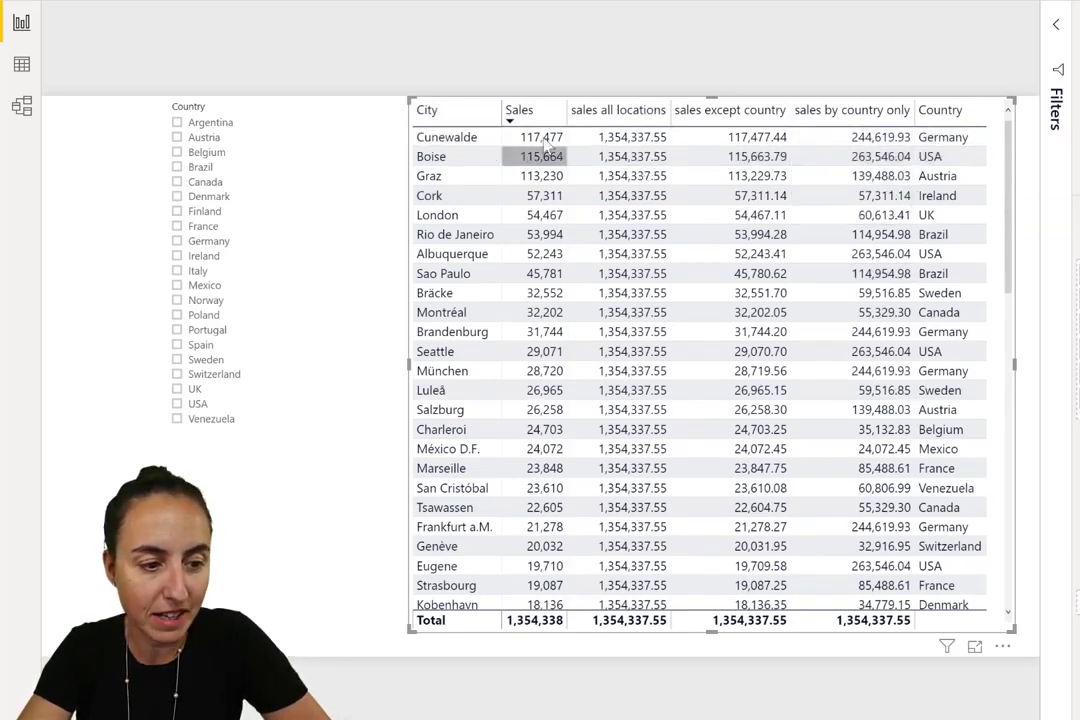
# Sort the table ascending by Country so Argentina's cities come first
pyautogui.click(943, 113)
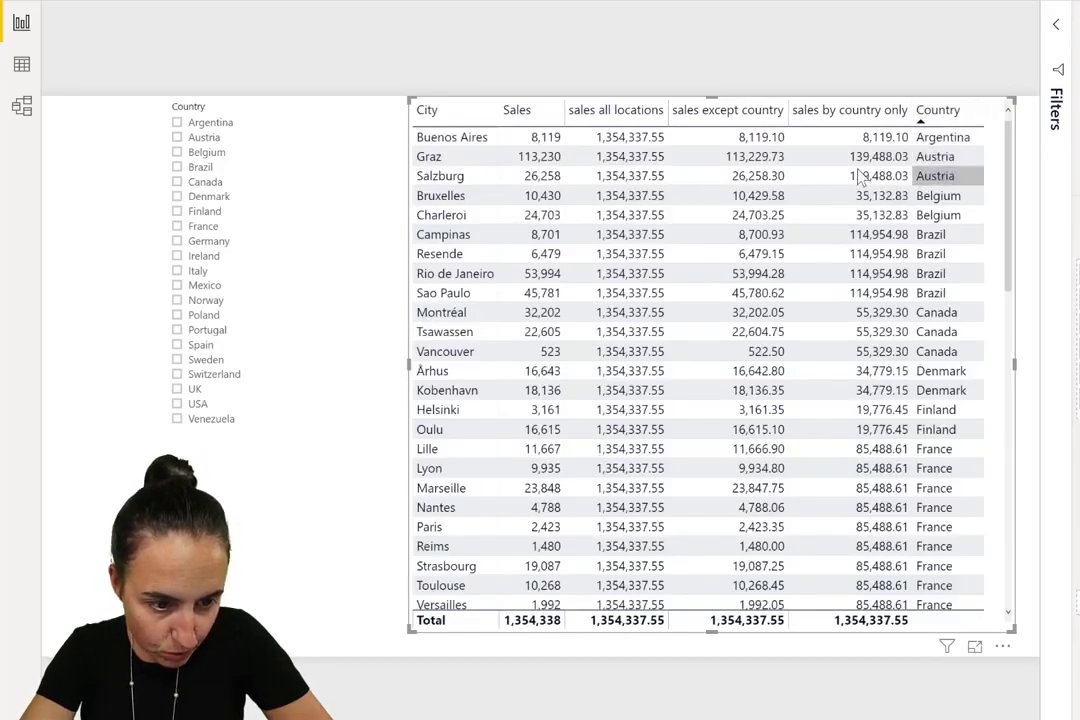